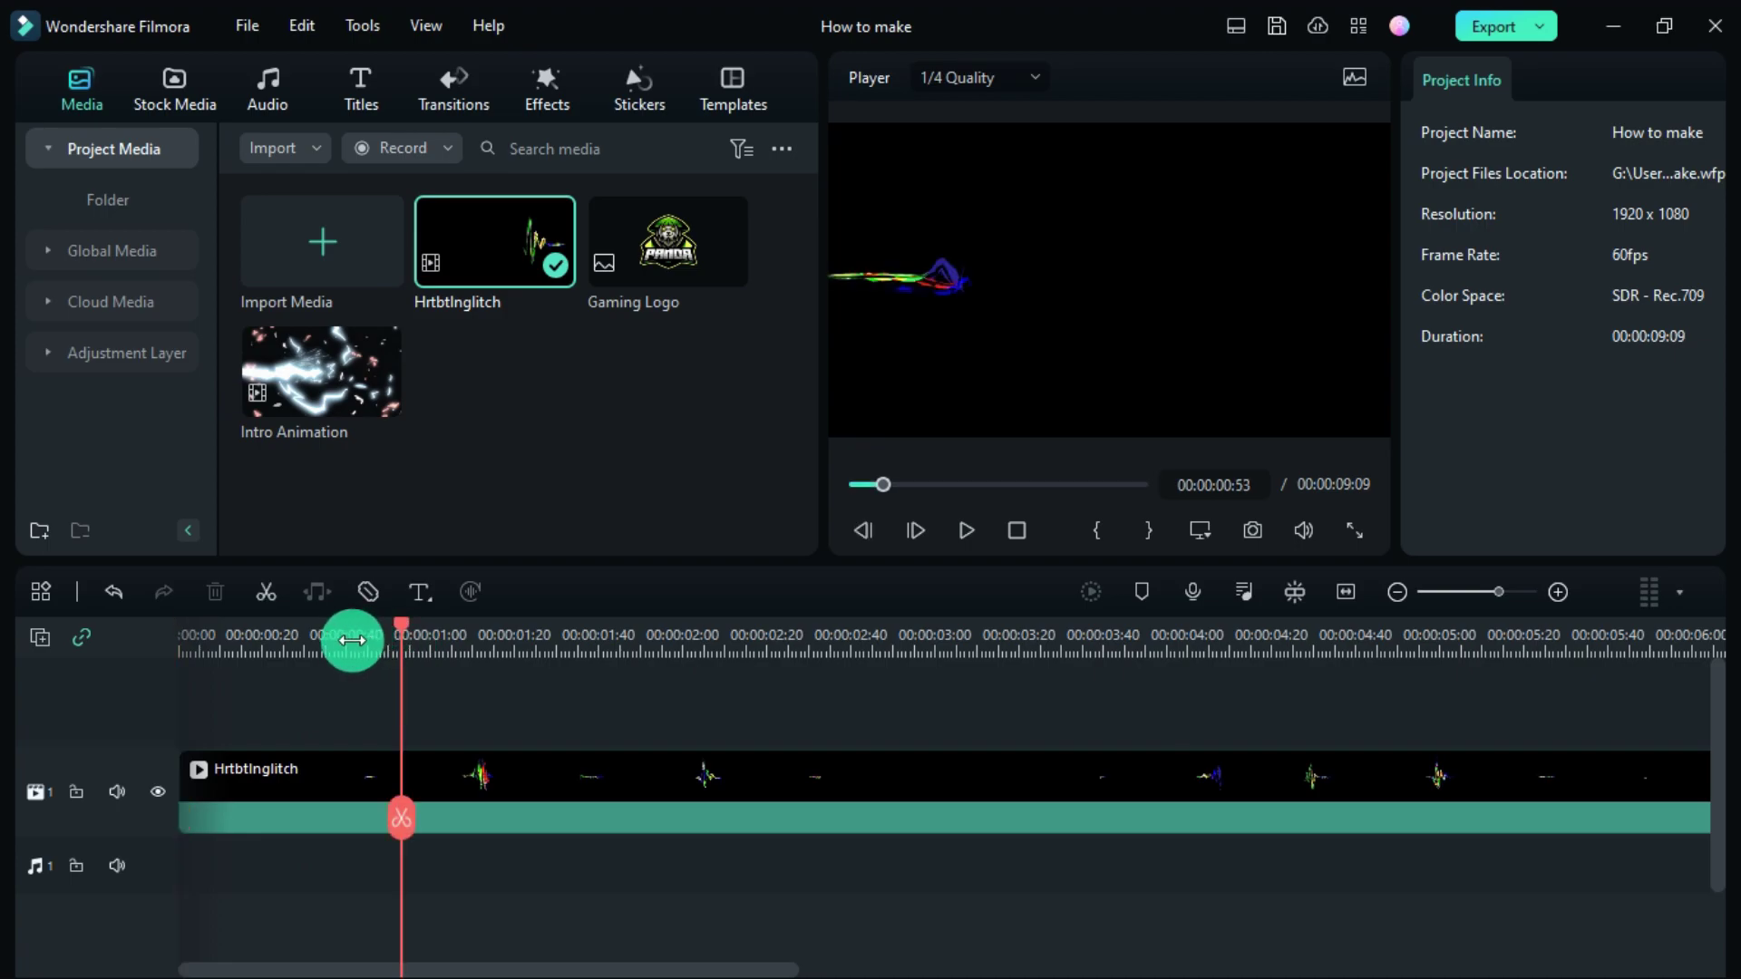
- Add the Gaming Logo on a track above the heartbeat clip, starting at its first large pulse, and scale it to 51%
drag(400, 626, 48, 670)
drag(692, 218, 487, 727)
click(476, 638)
drag(476, 639, 511, 655)
drag(1576, 276, 913, 968)
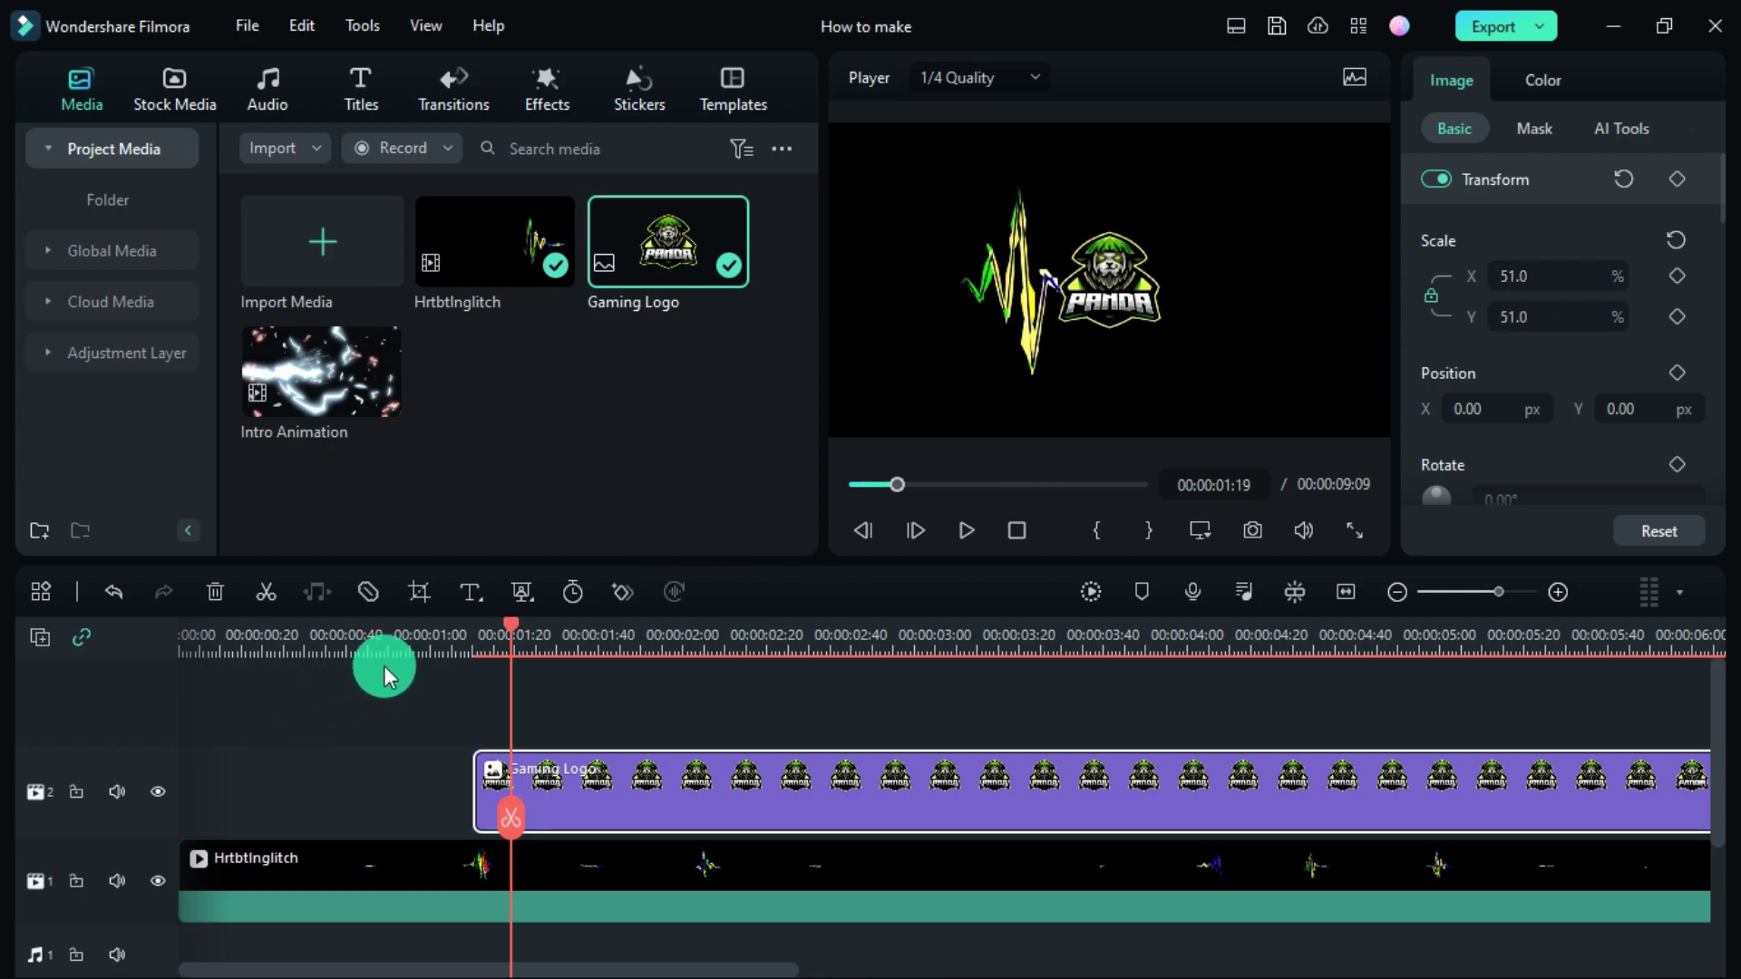
- Add the Intro Animation clip above the logo at the timeline's start and set its speed to 0.50
double_click(296, 366)
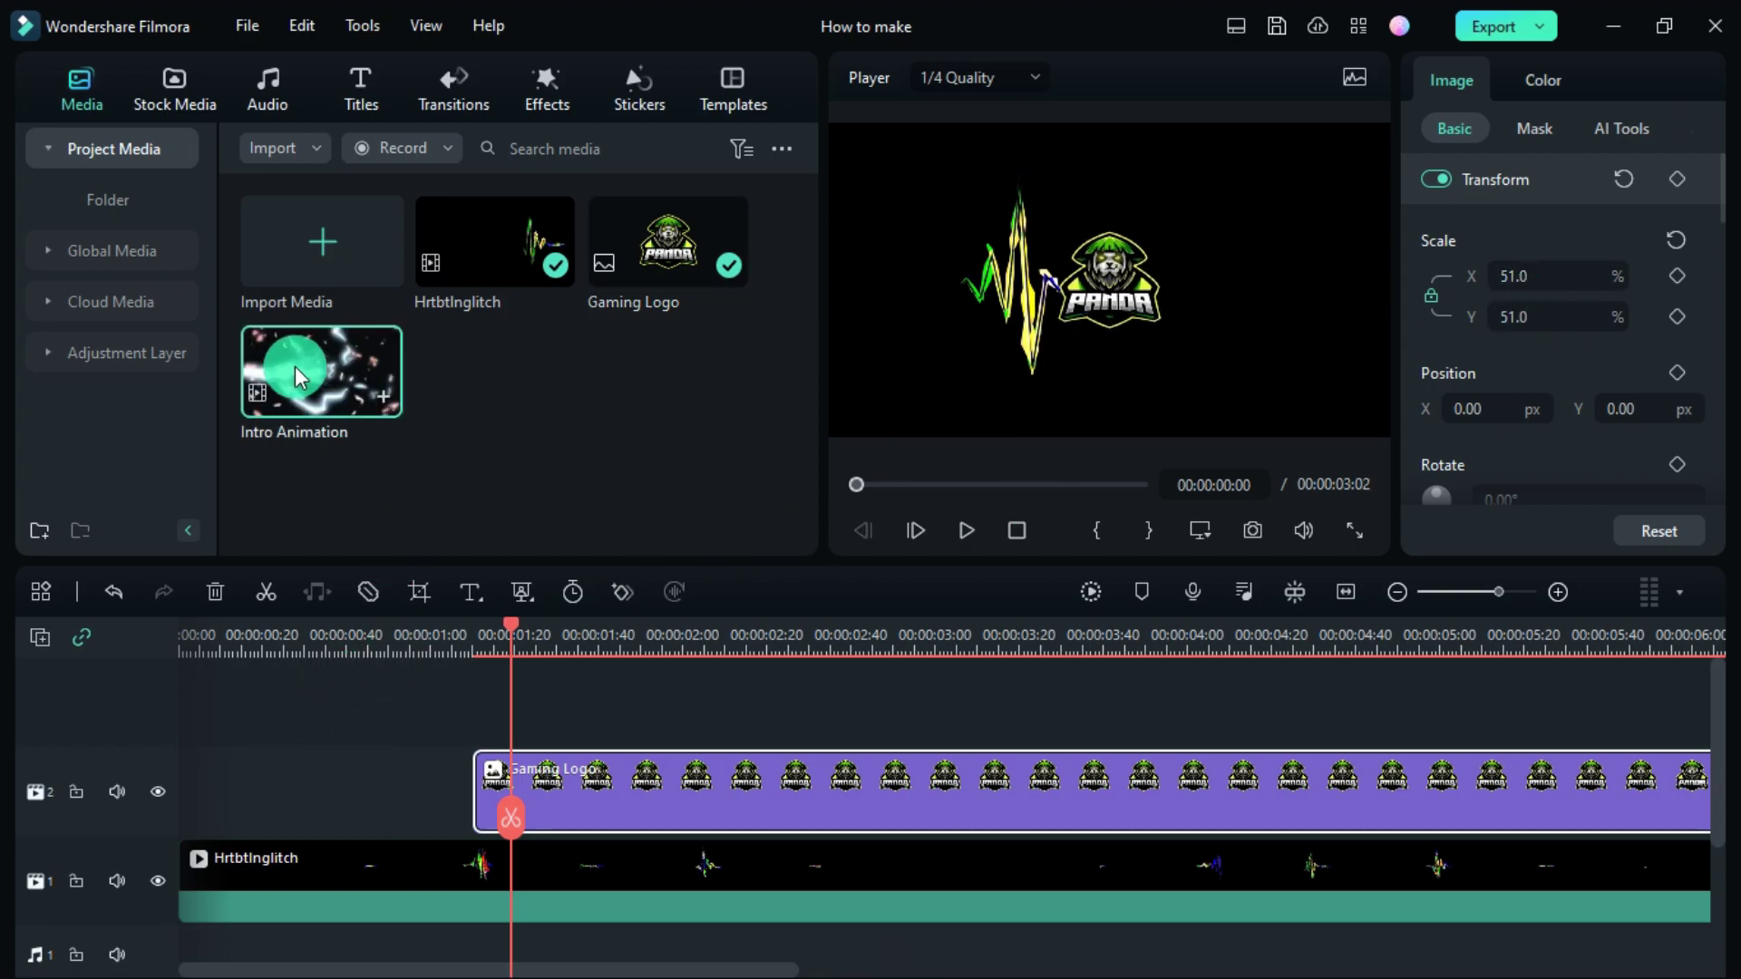
drag(319, 361, 172, 725)
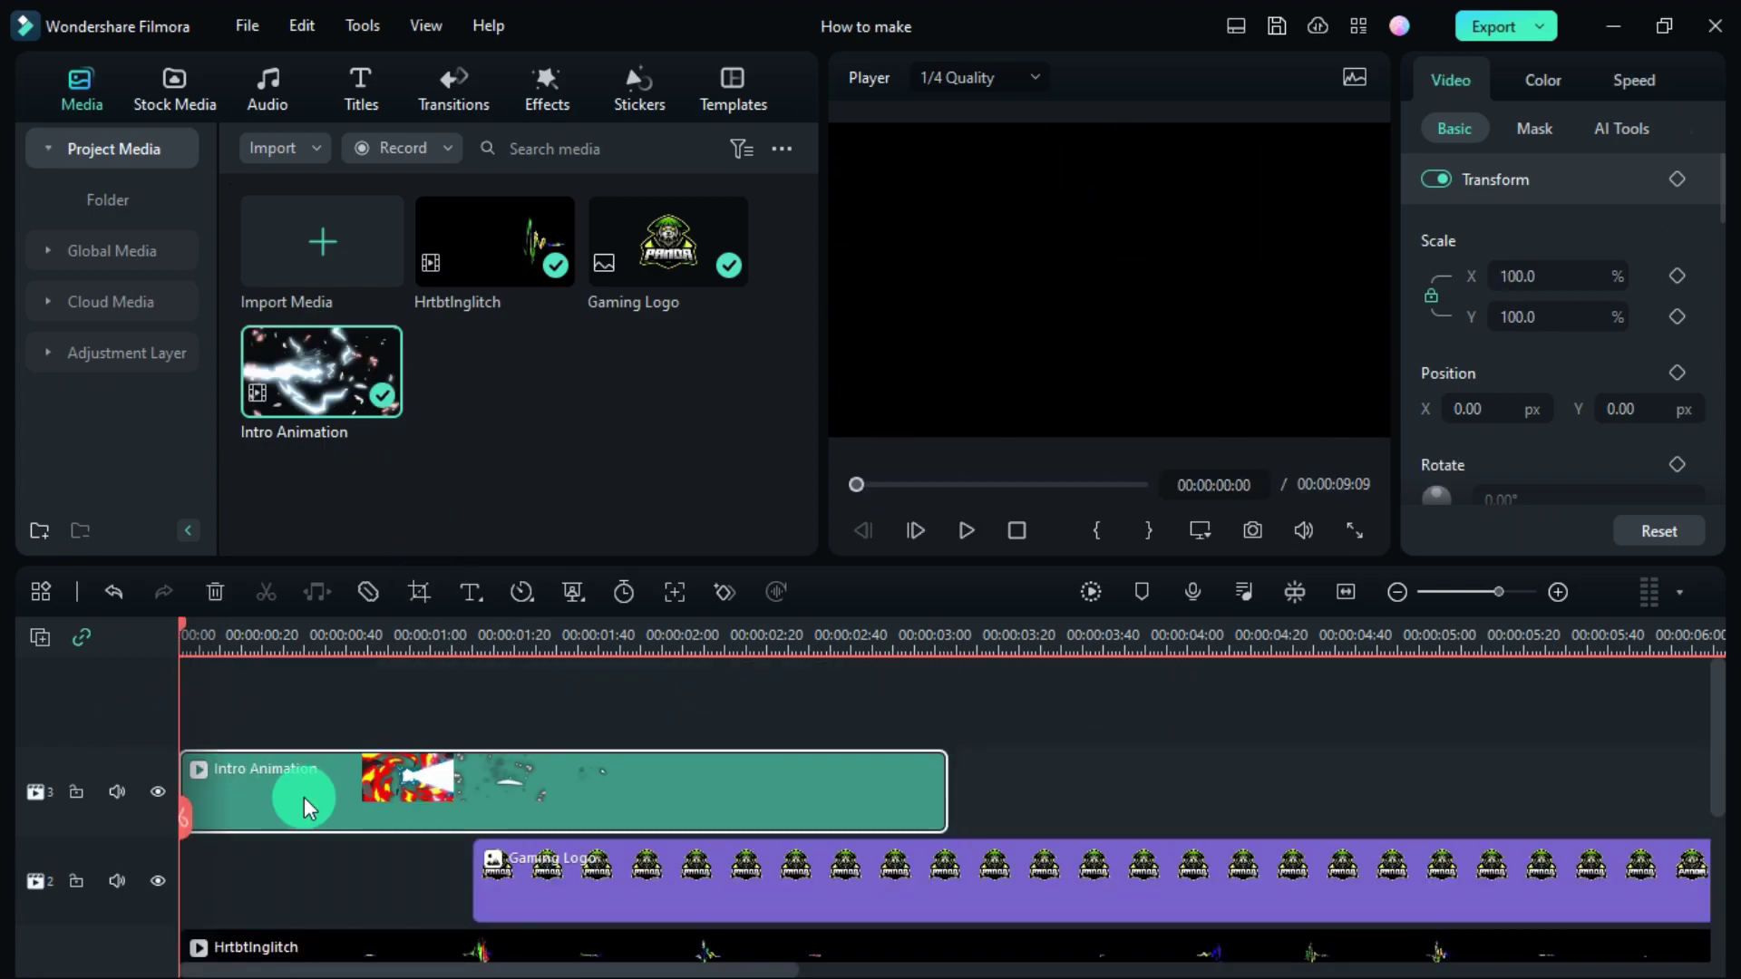
click(1633, 82)
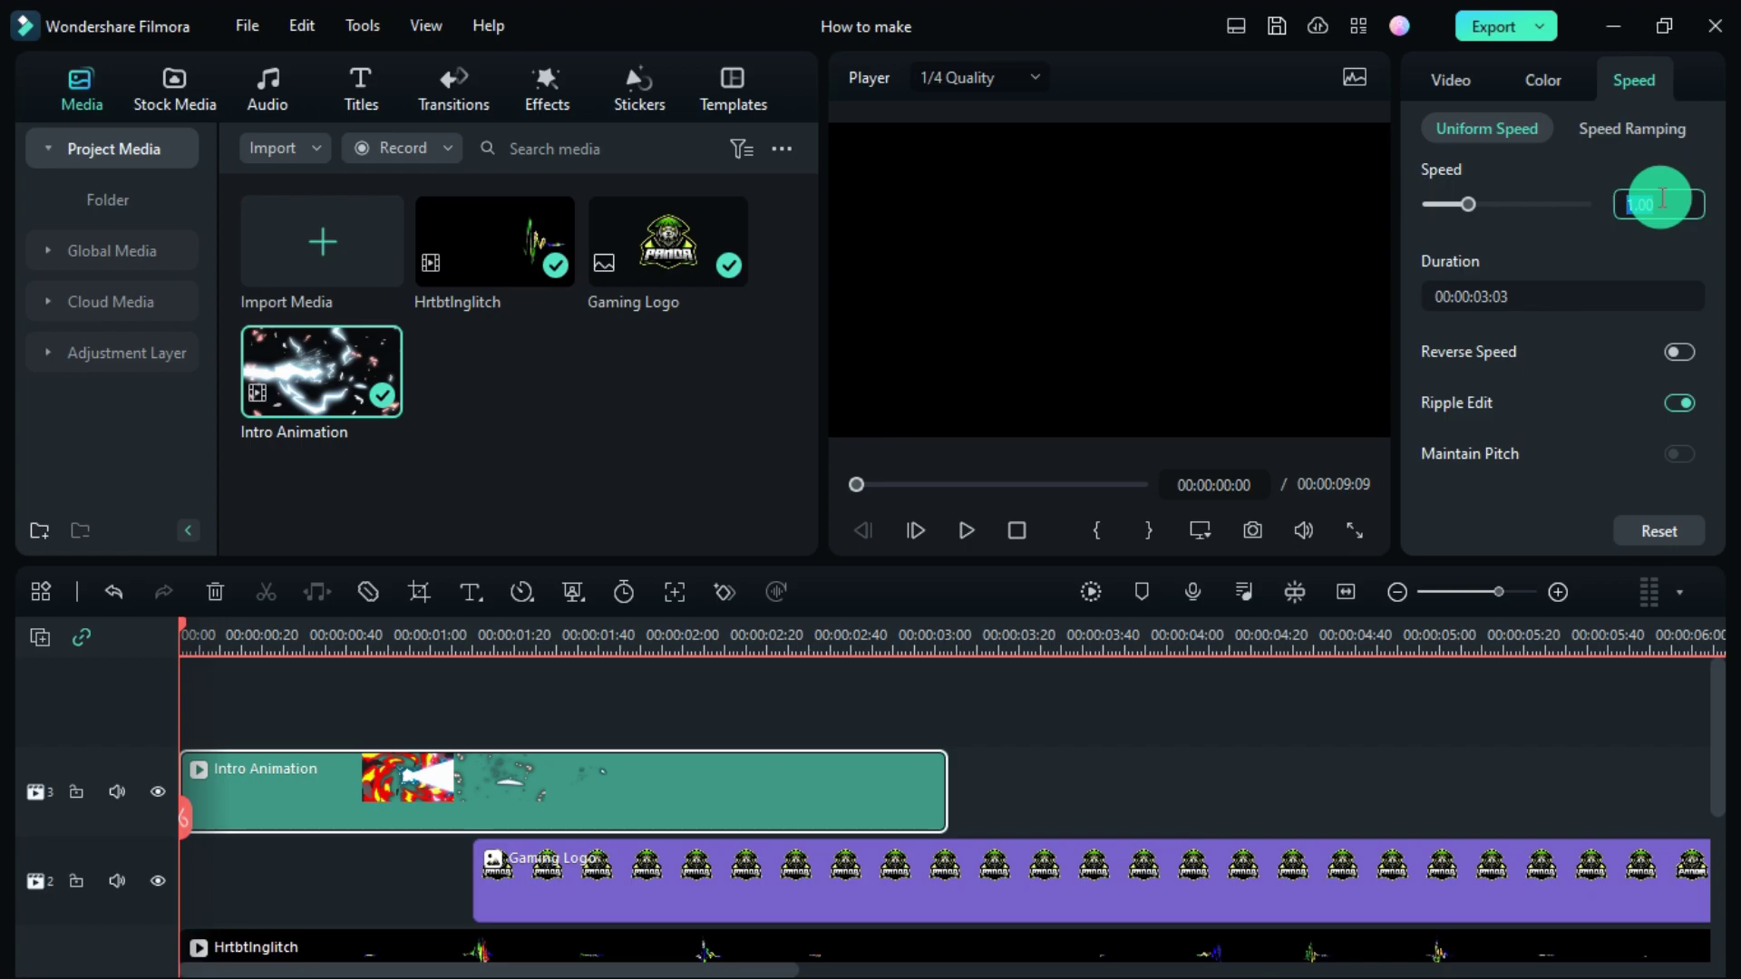
text(0.5)
key(Return)
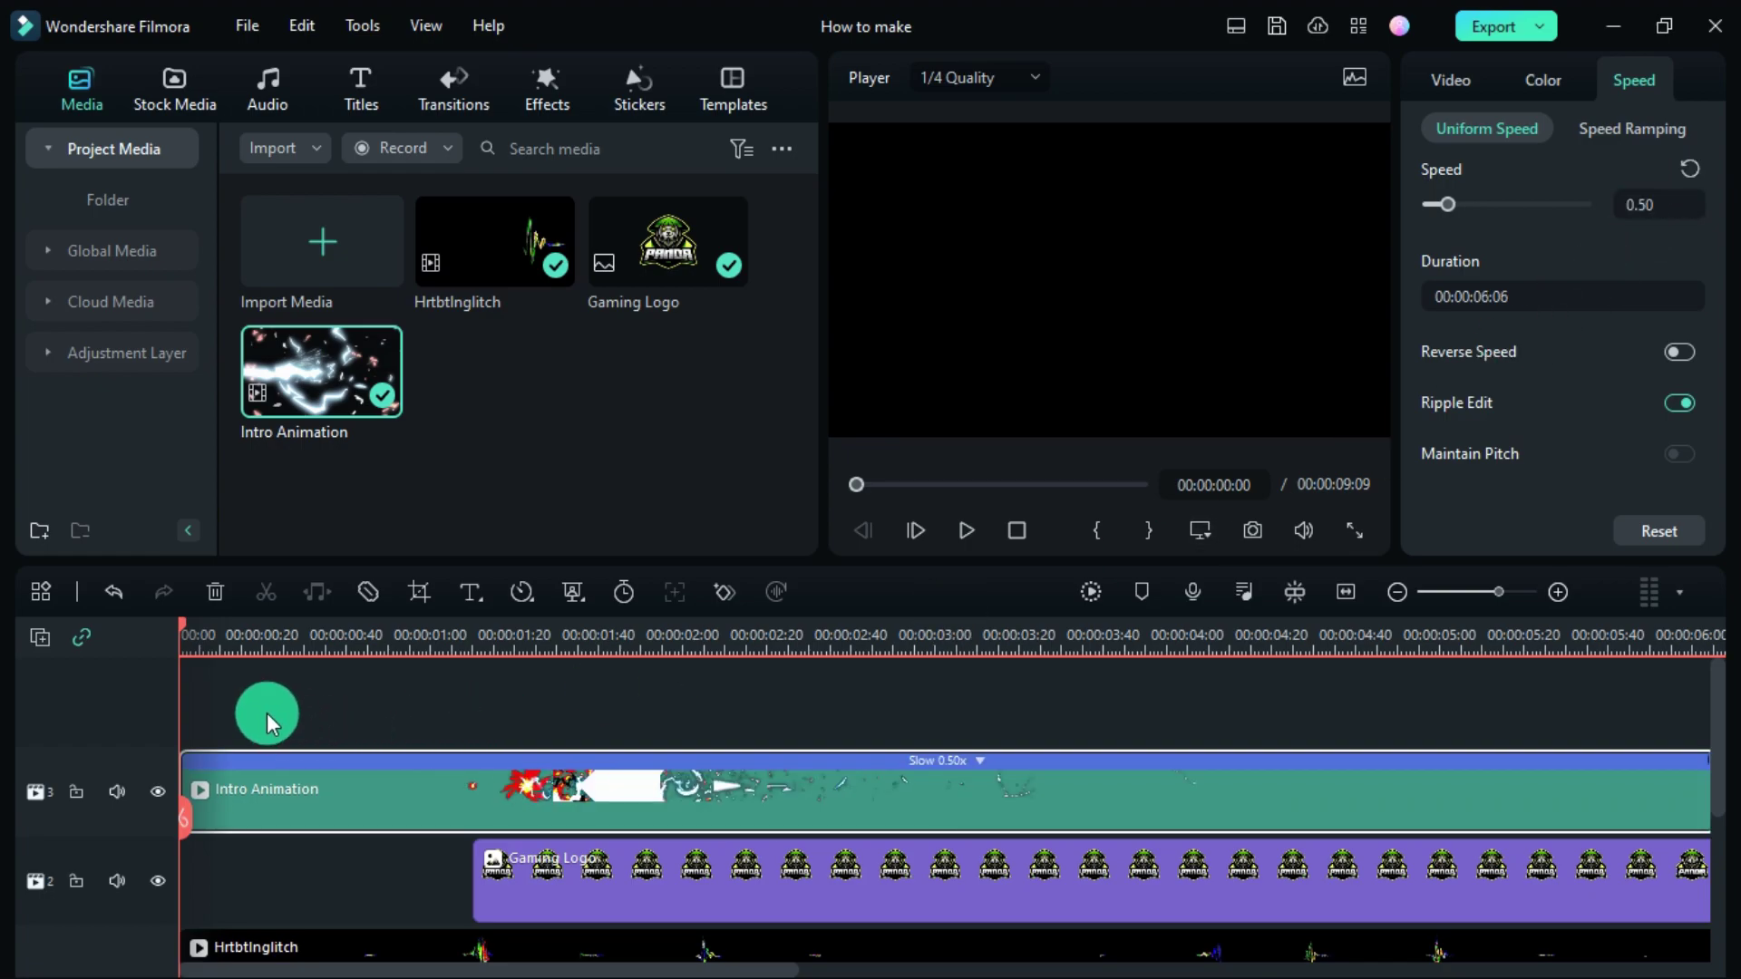
- Shift the Intro Animation clip slightly later and move the Gaming Logo's start to 00:00:01:21
mouse_move(214, 634)
mouse_down()
mouse_move(247, 639)
mouse_move(199, 640)
mouse_move(215, 651)
mouse_up()
drag(273, 805, 323, 800)
drag(216, 820, 693, 898)
- Add scale keyframes to the Gaming Logo at its start and at 00:00:01:26
click(1677, 276)
drag(609, 819, 639, 826)
scroll(828, 669, up, 2)
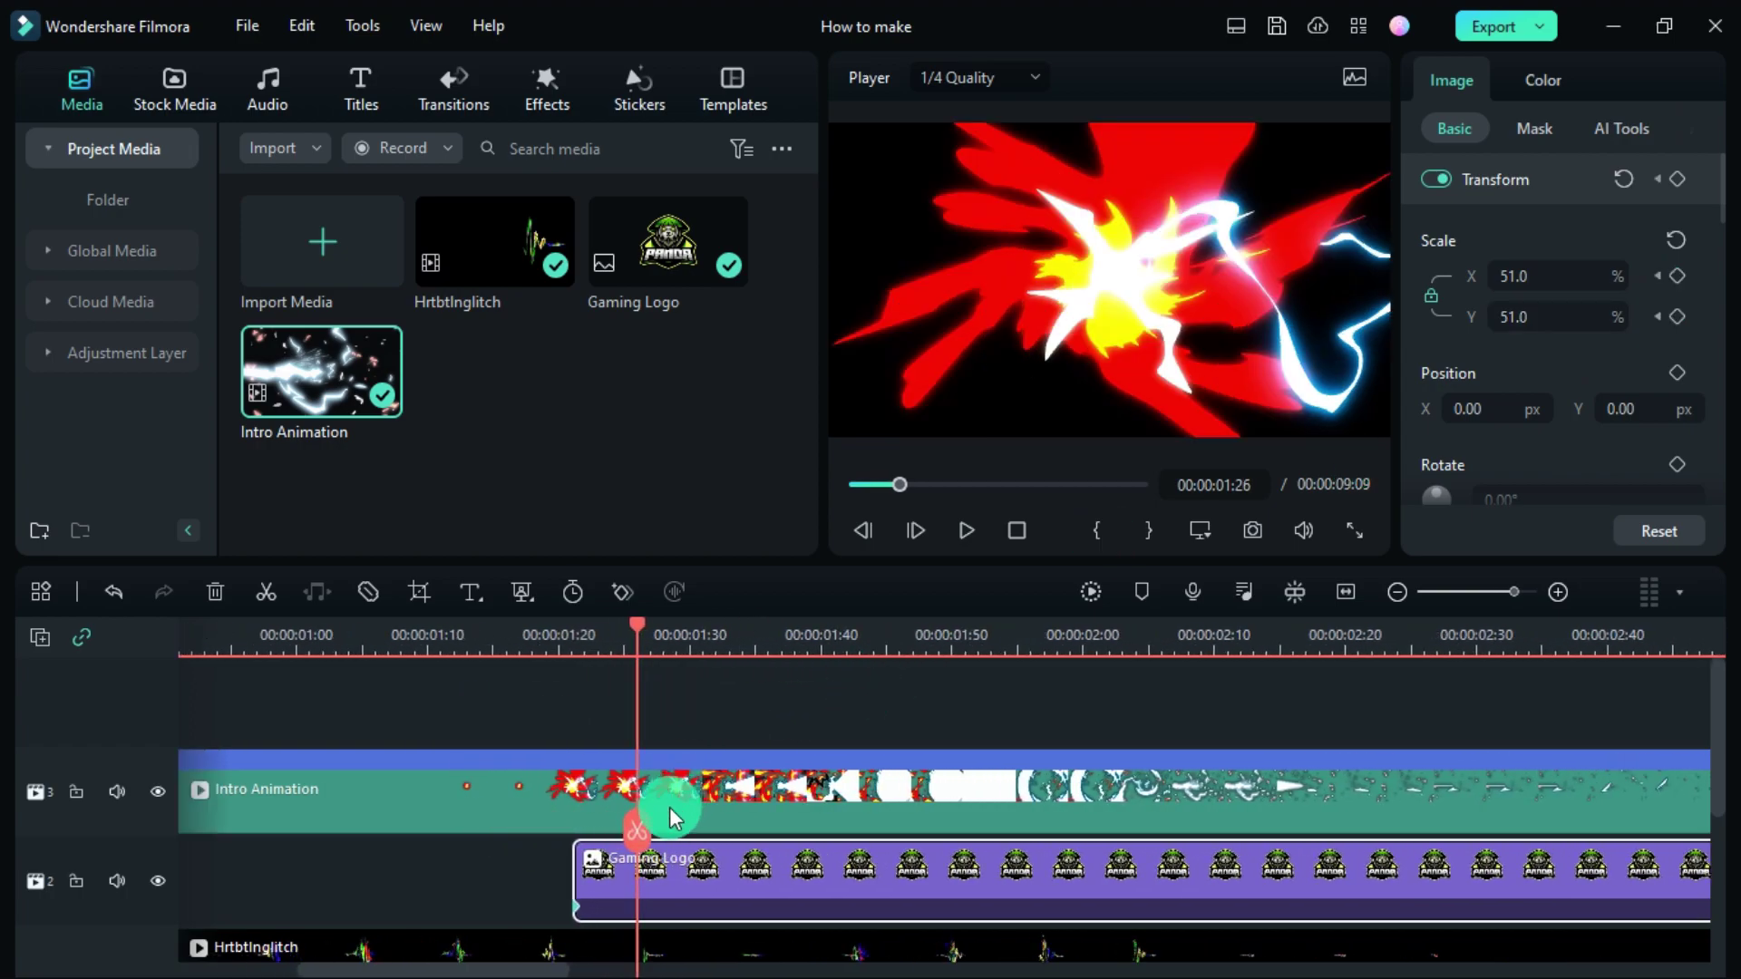
click(1676, 276)
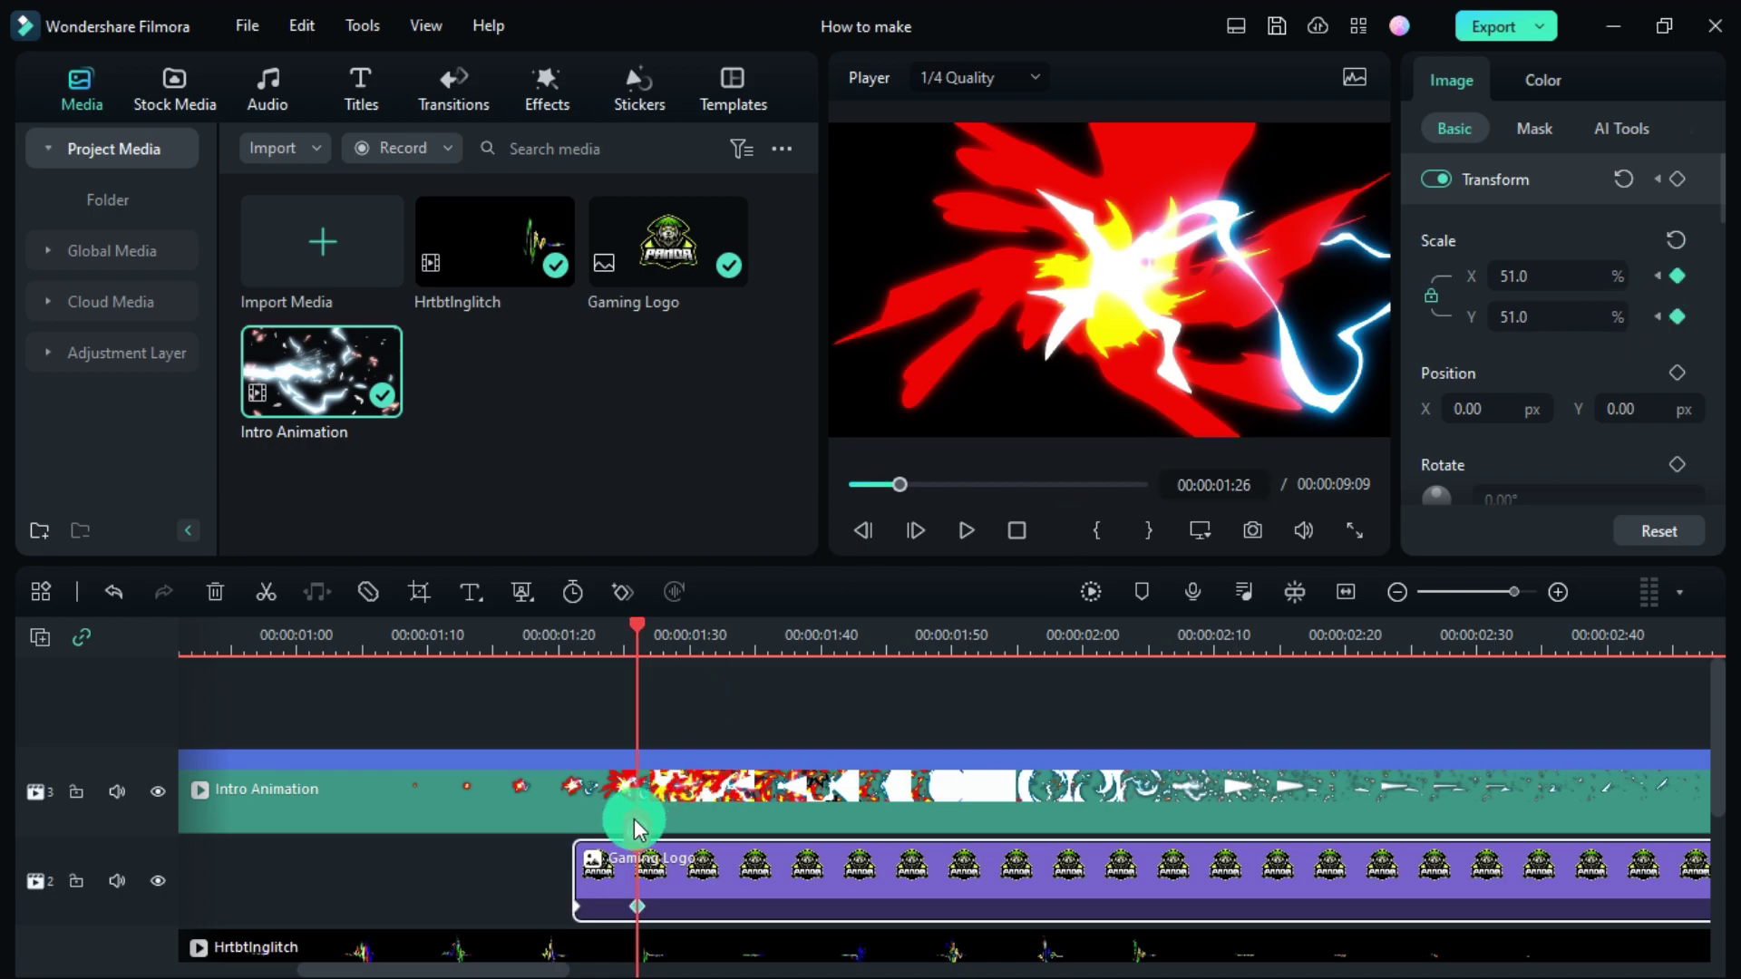
- Set the Gaming Logo's scale to 0% at the first keyframe and 61.7% at the second, and preview the intro
drag(639, 827, 572, 848)
drag(1578, 288, 711, 977)
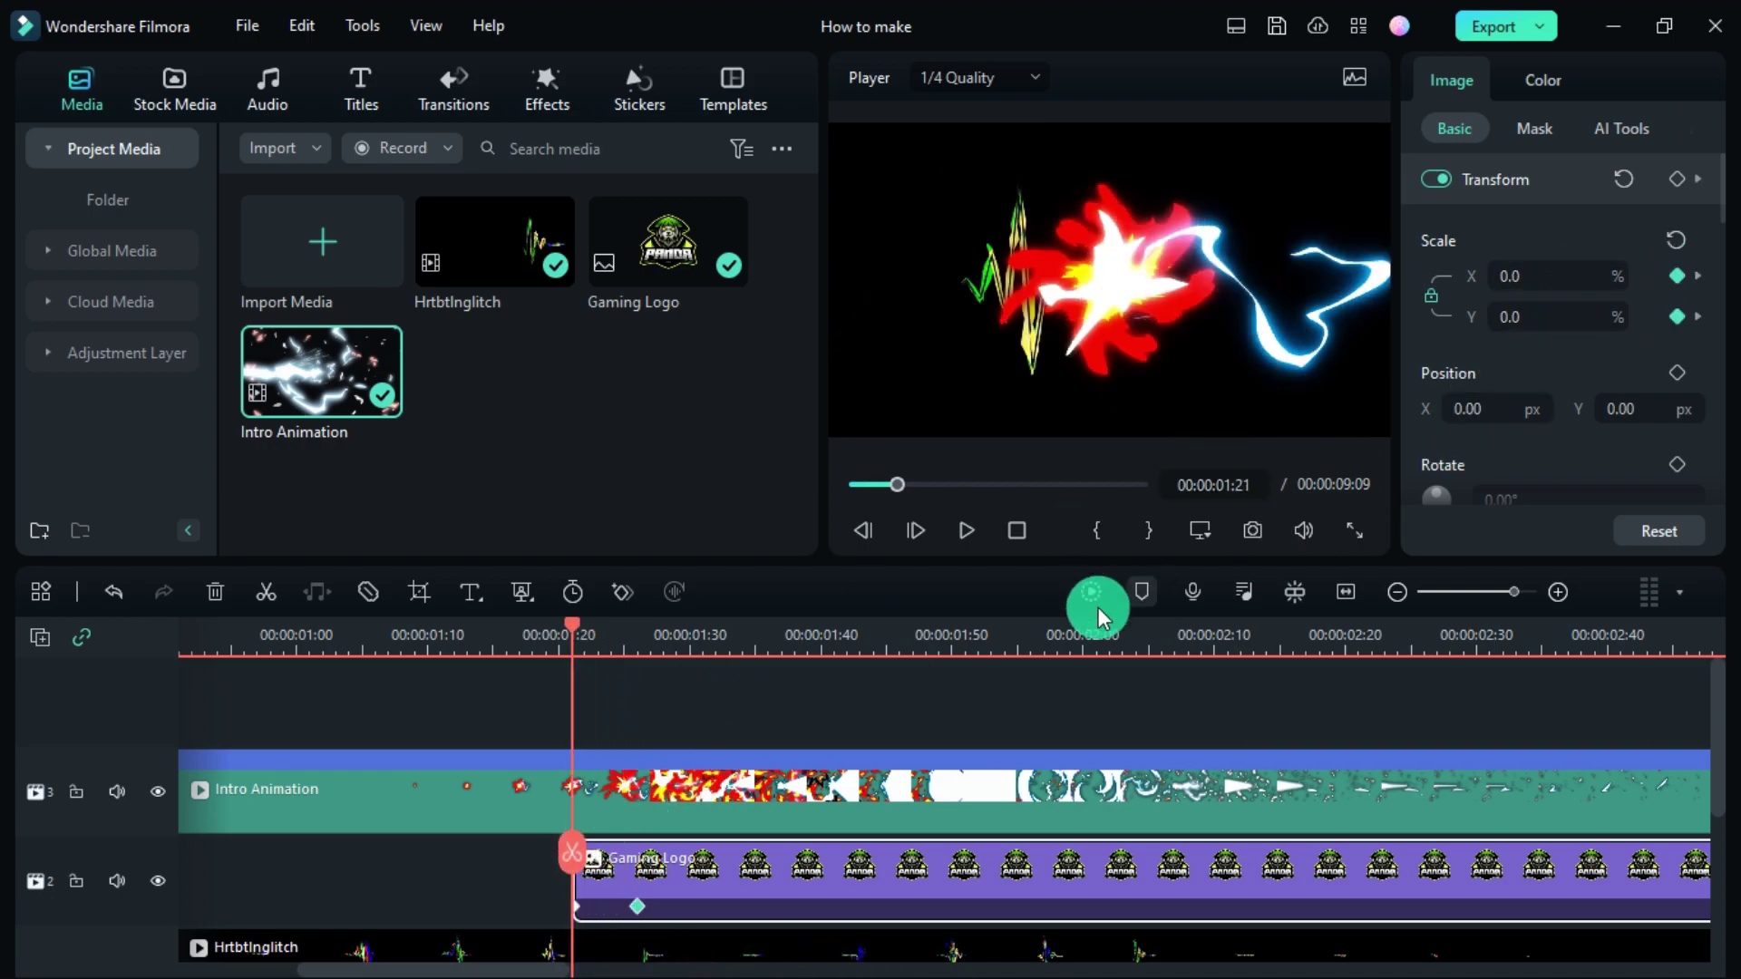
mouse_move(579, 640)
mouse_down()
mouse_move(718, 658)
mouse_move(535, 640)
mouse_move(649, 687)
mouse_move(934, 712)
mouse_move(1550, 646)
mouse_move(644, 715)
mouse_move(672, 711)
mouse_up()
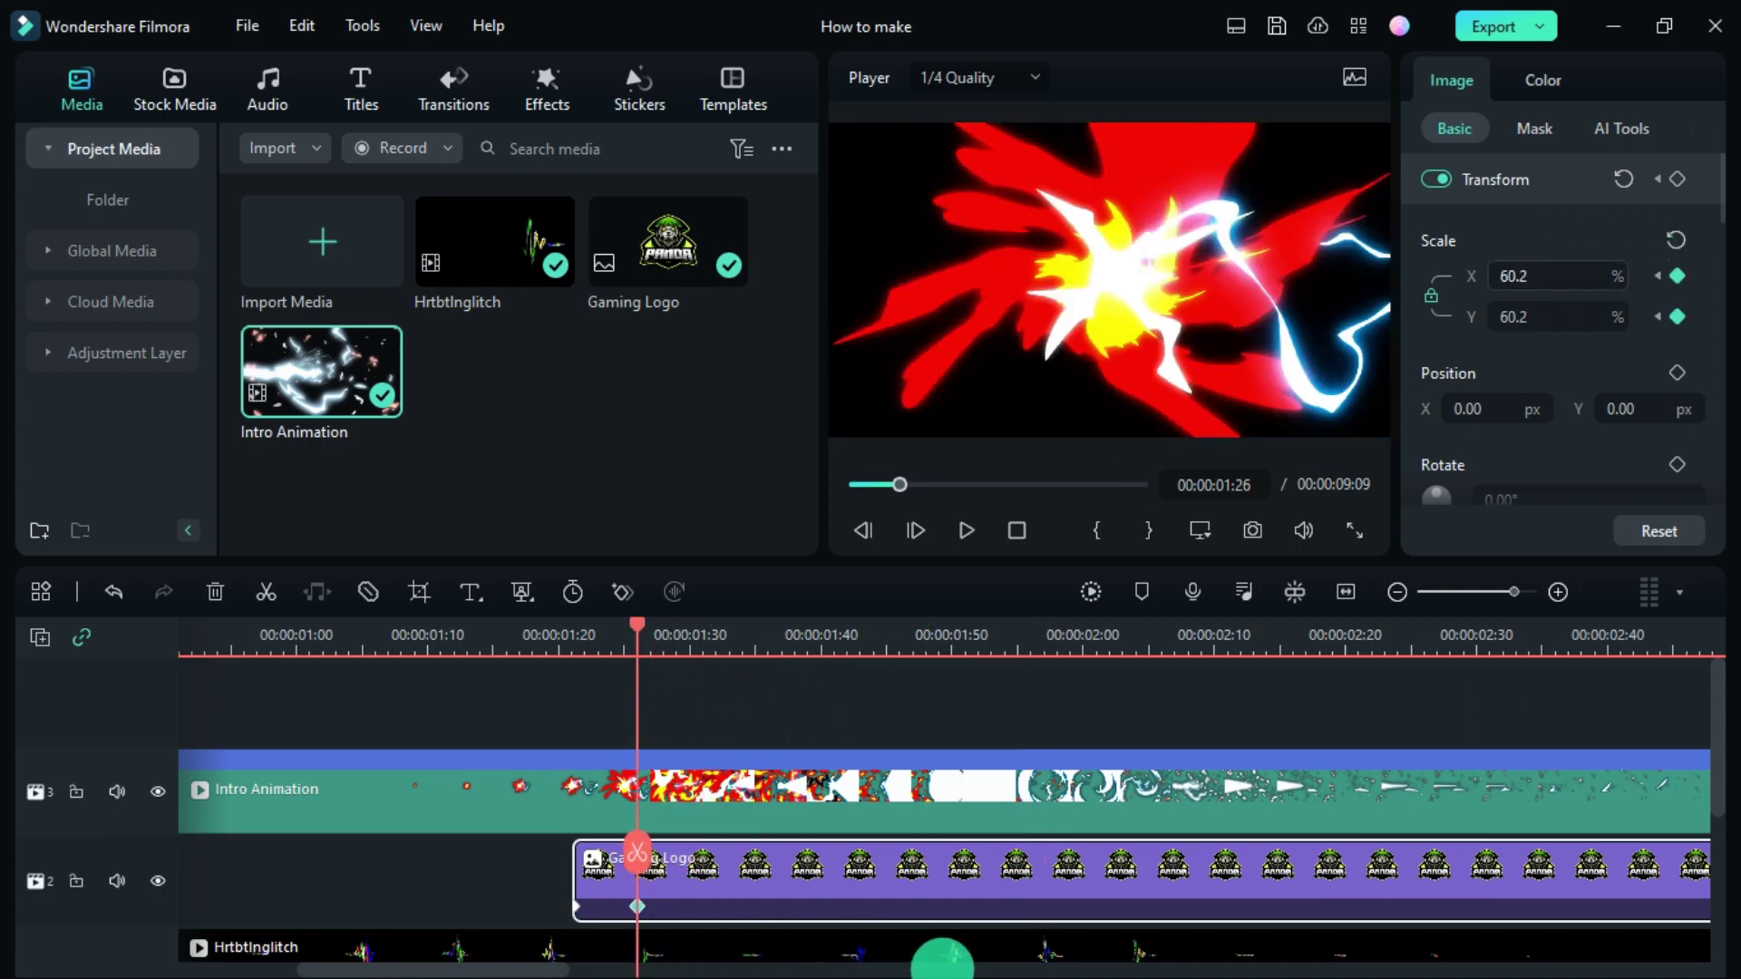
drag(635, 847, 1146, 716)
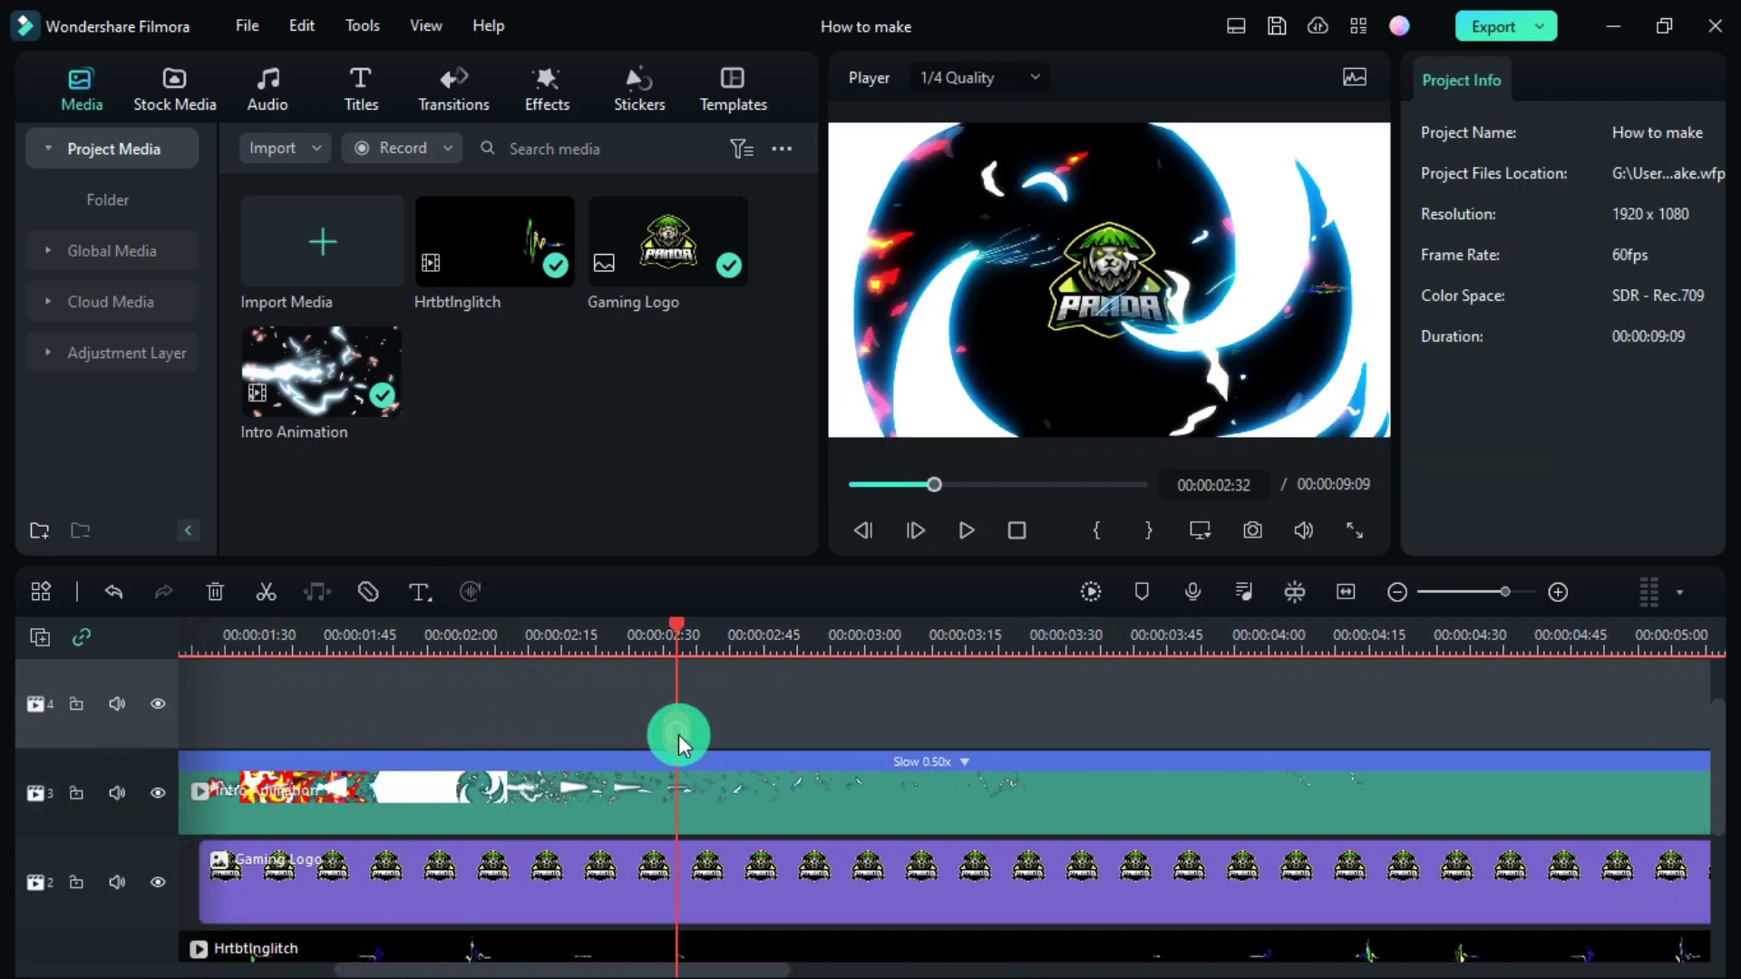
- Paste a copy of the Intro Animation clip on track 4, starting at about 00:00:02:00, with Reverse Speed enabled
scroll(913, 641, down, 5)
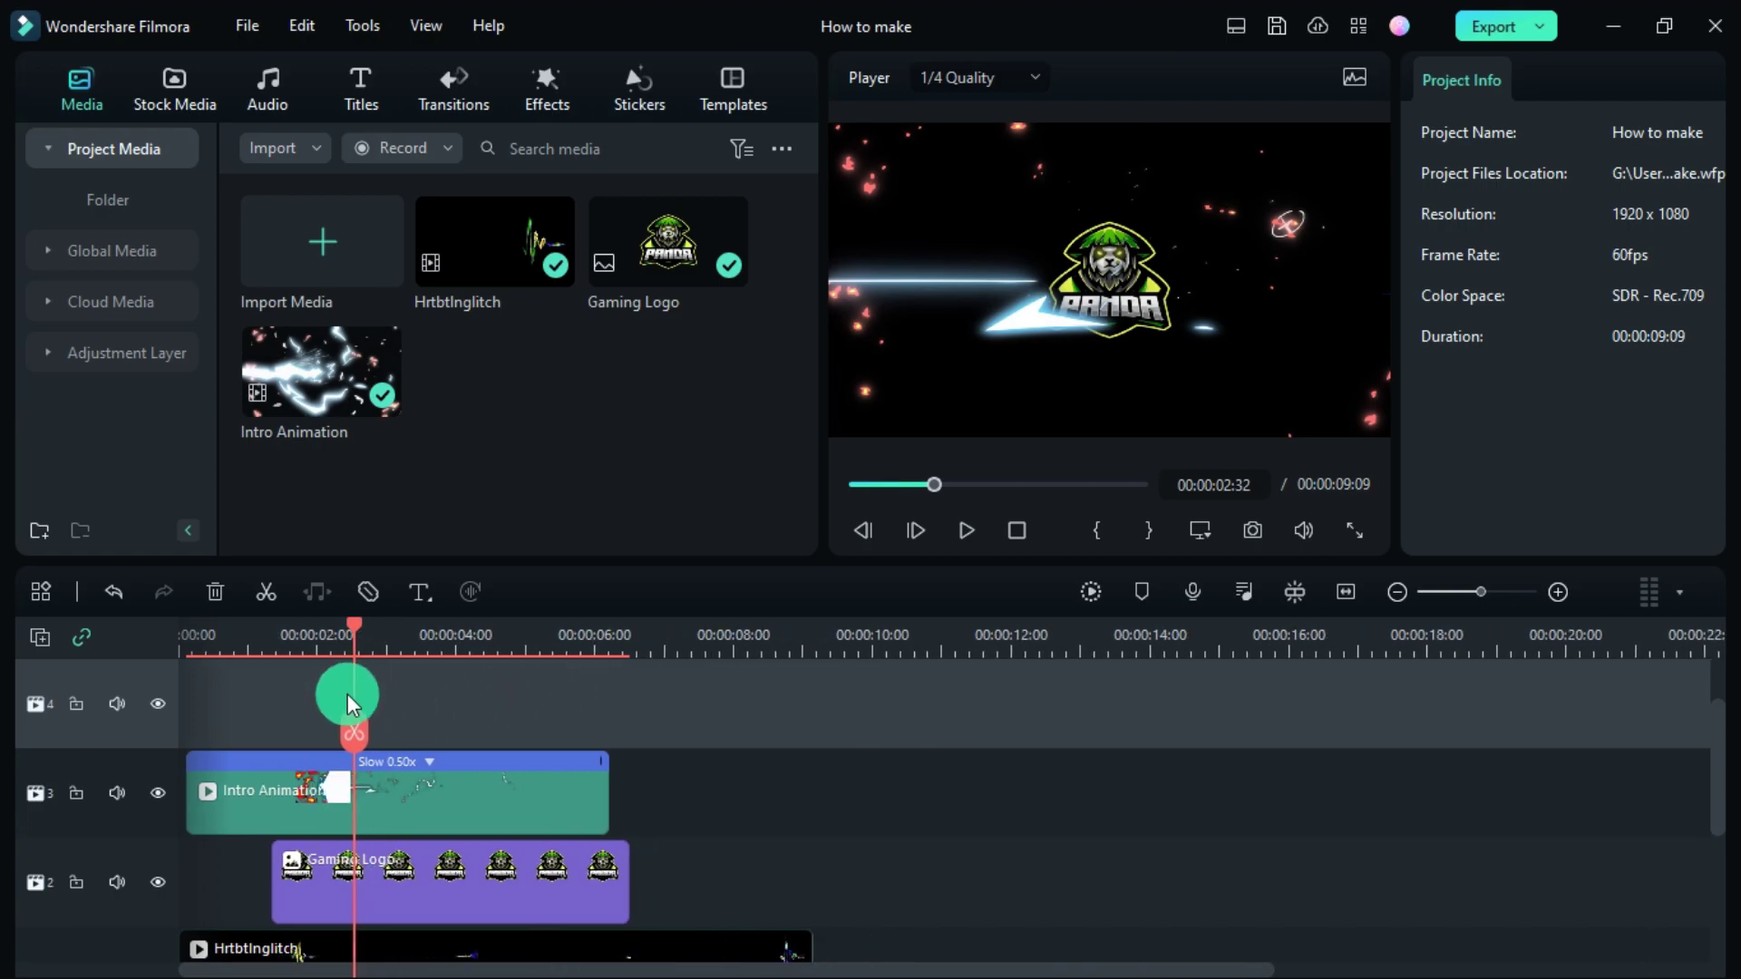
click(388, 797)
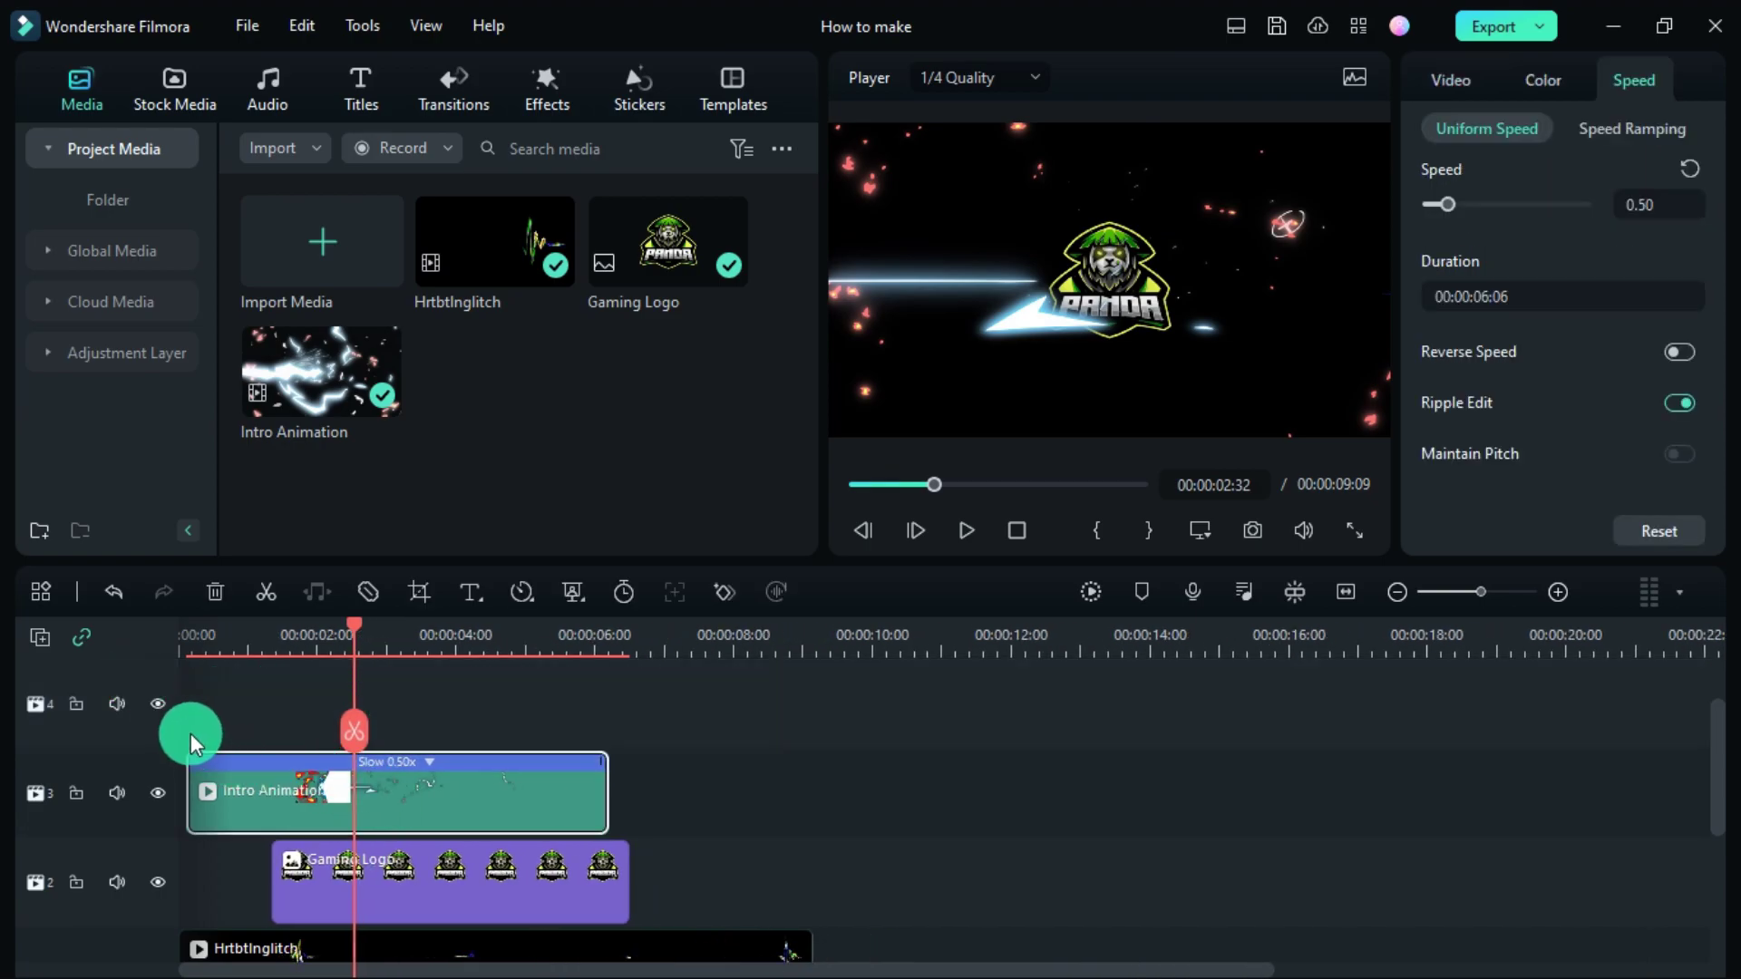
click(160, 679)
scroll(163, 678, up, 1)
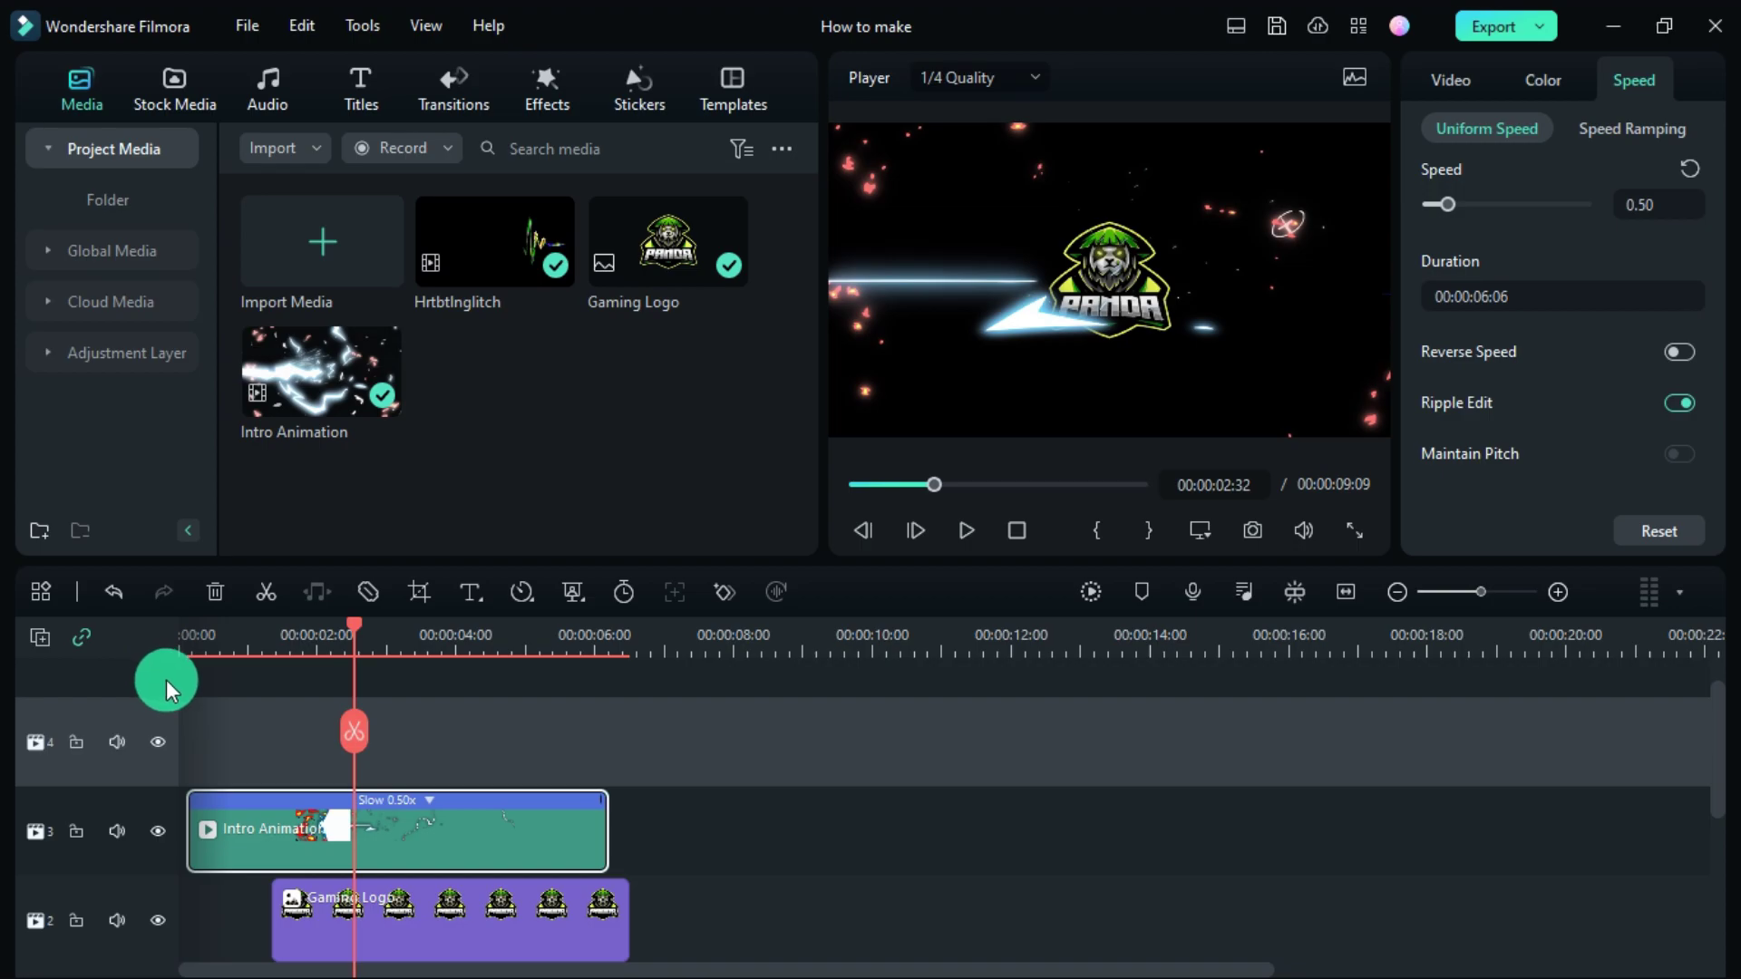
key(ctrl+v)
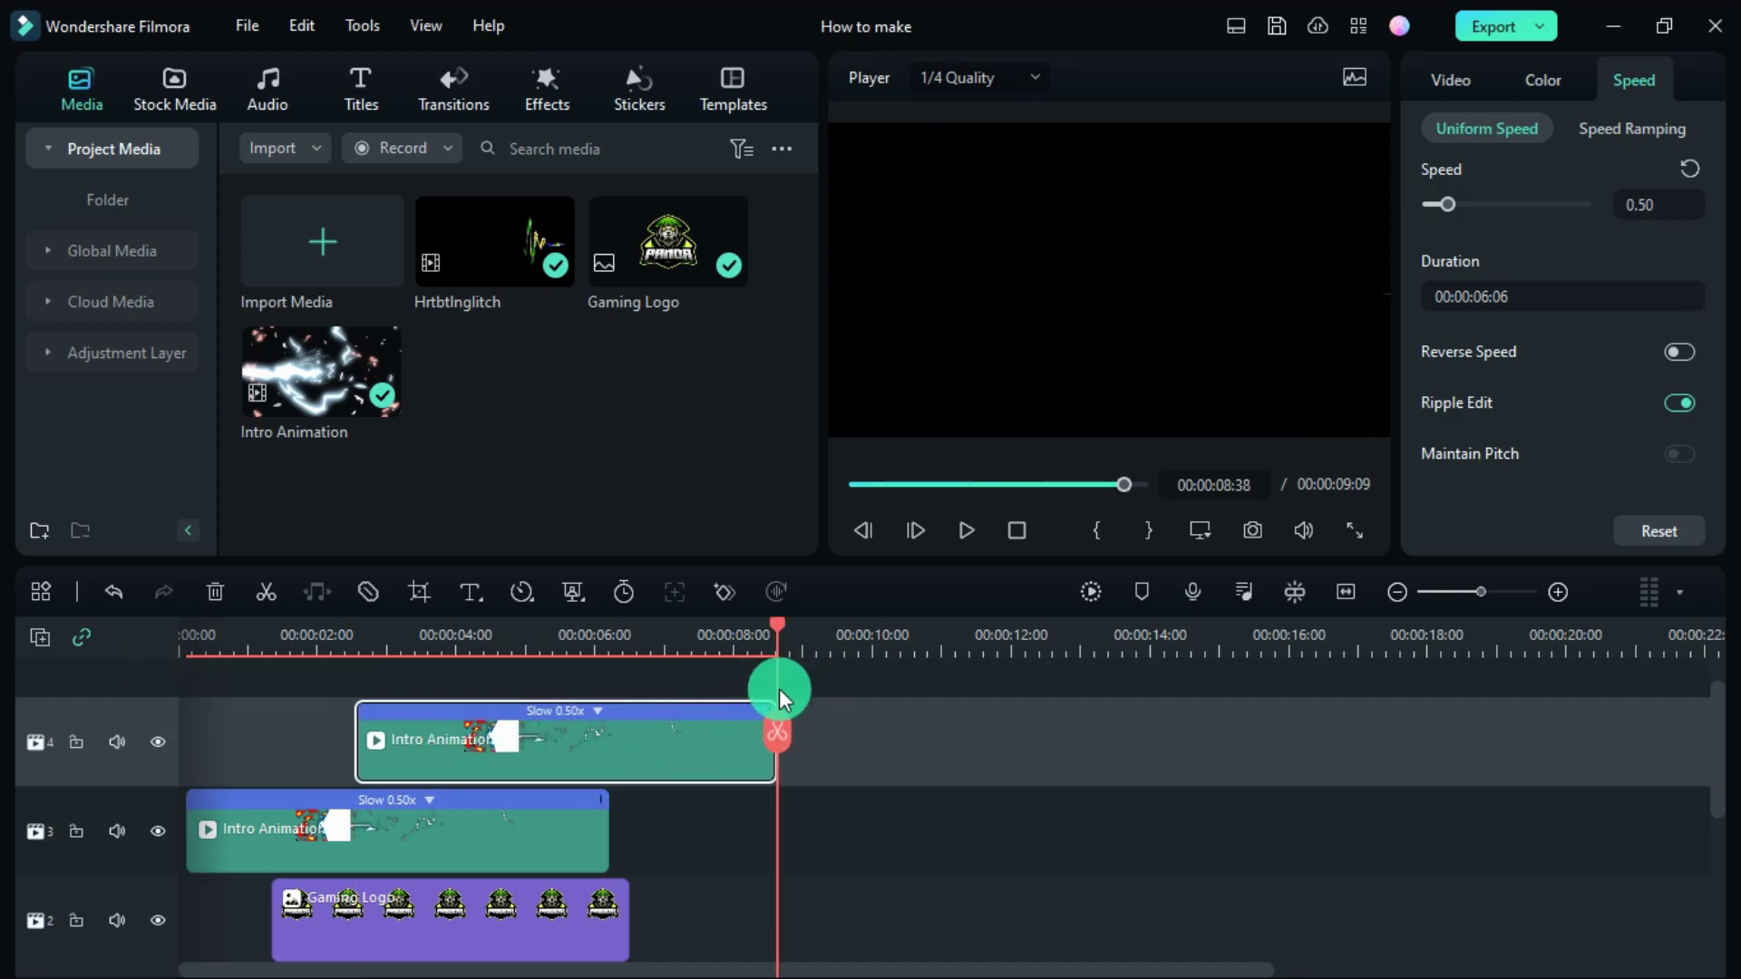
drag(775, 732, 758, 729)
drag(651, 762, 527, 789)
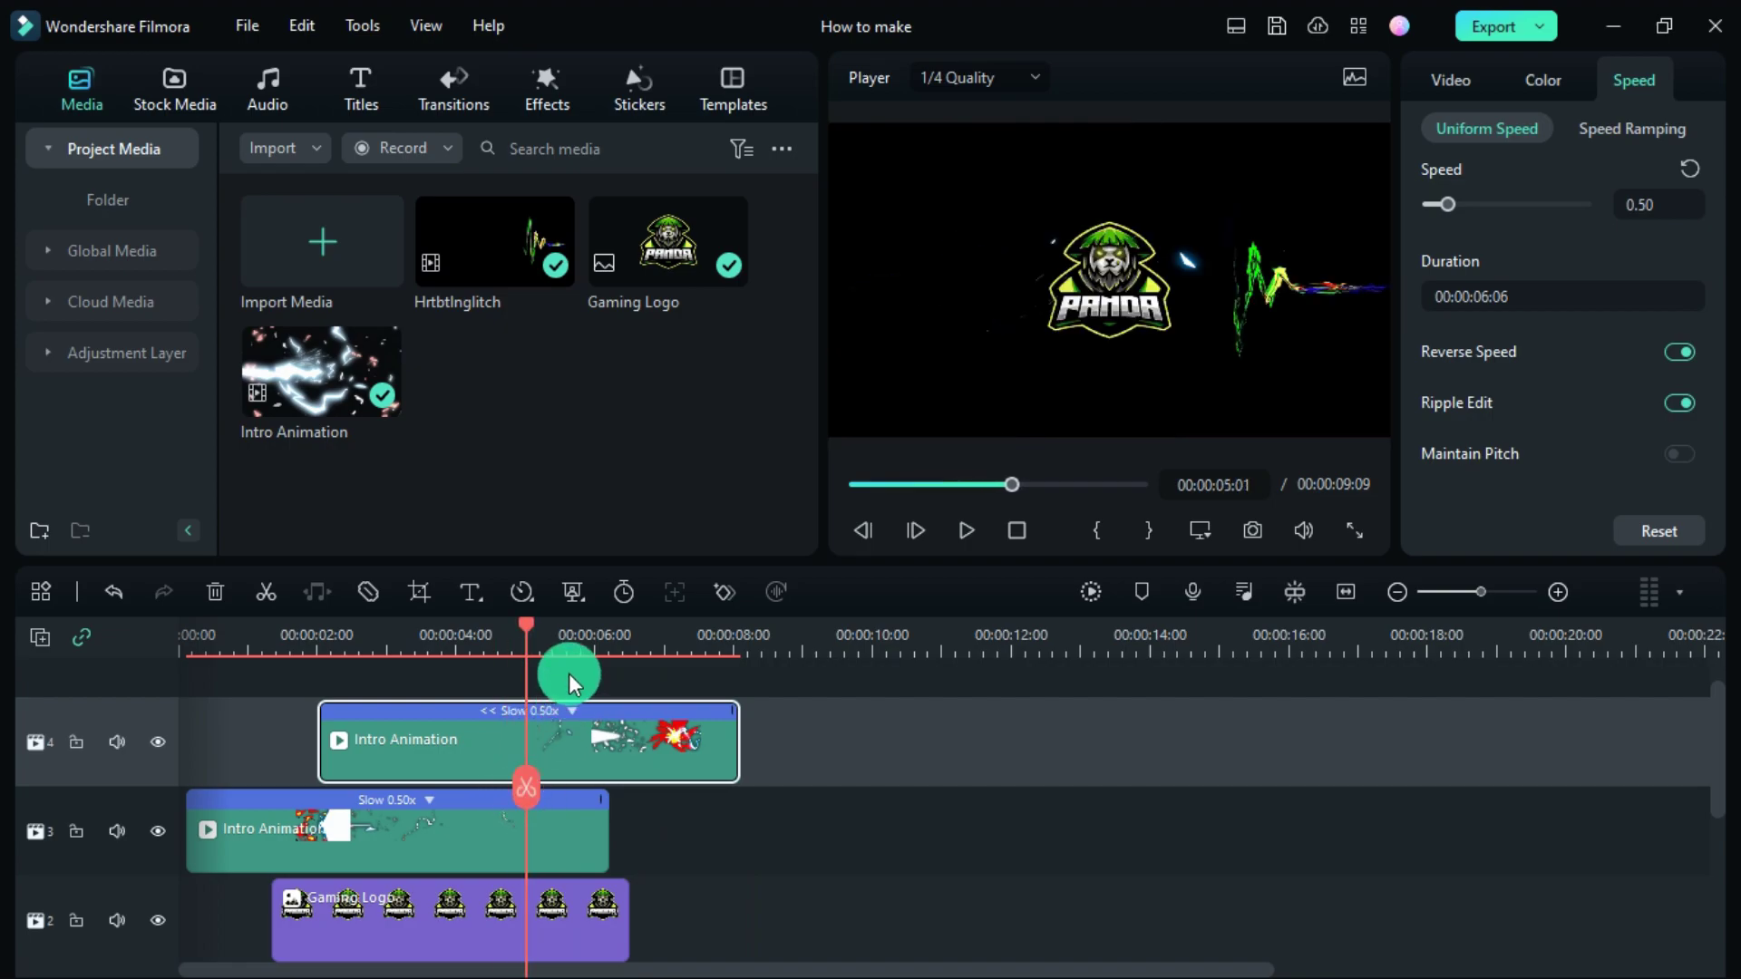
- Split the reversed Intro Animation copy at 00:00:05:00 and delete its first part
drag(590, 640, 761, 638)
key(ctrl+equal)
click(523, 628)
click(524, 788)
click(487, 749)
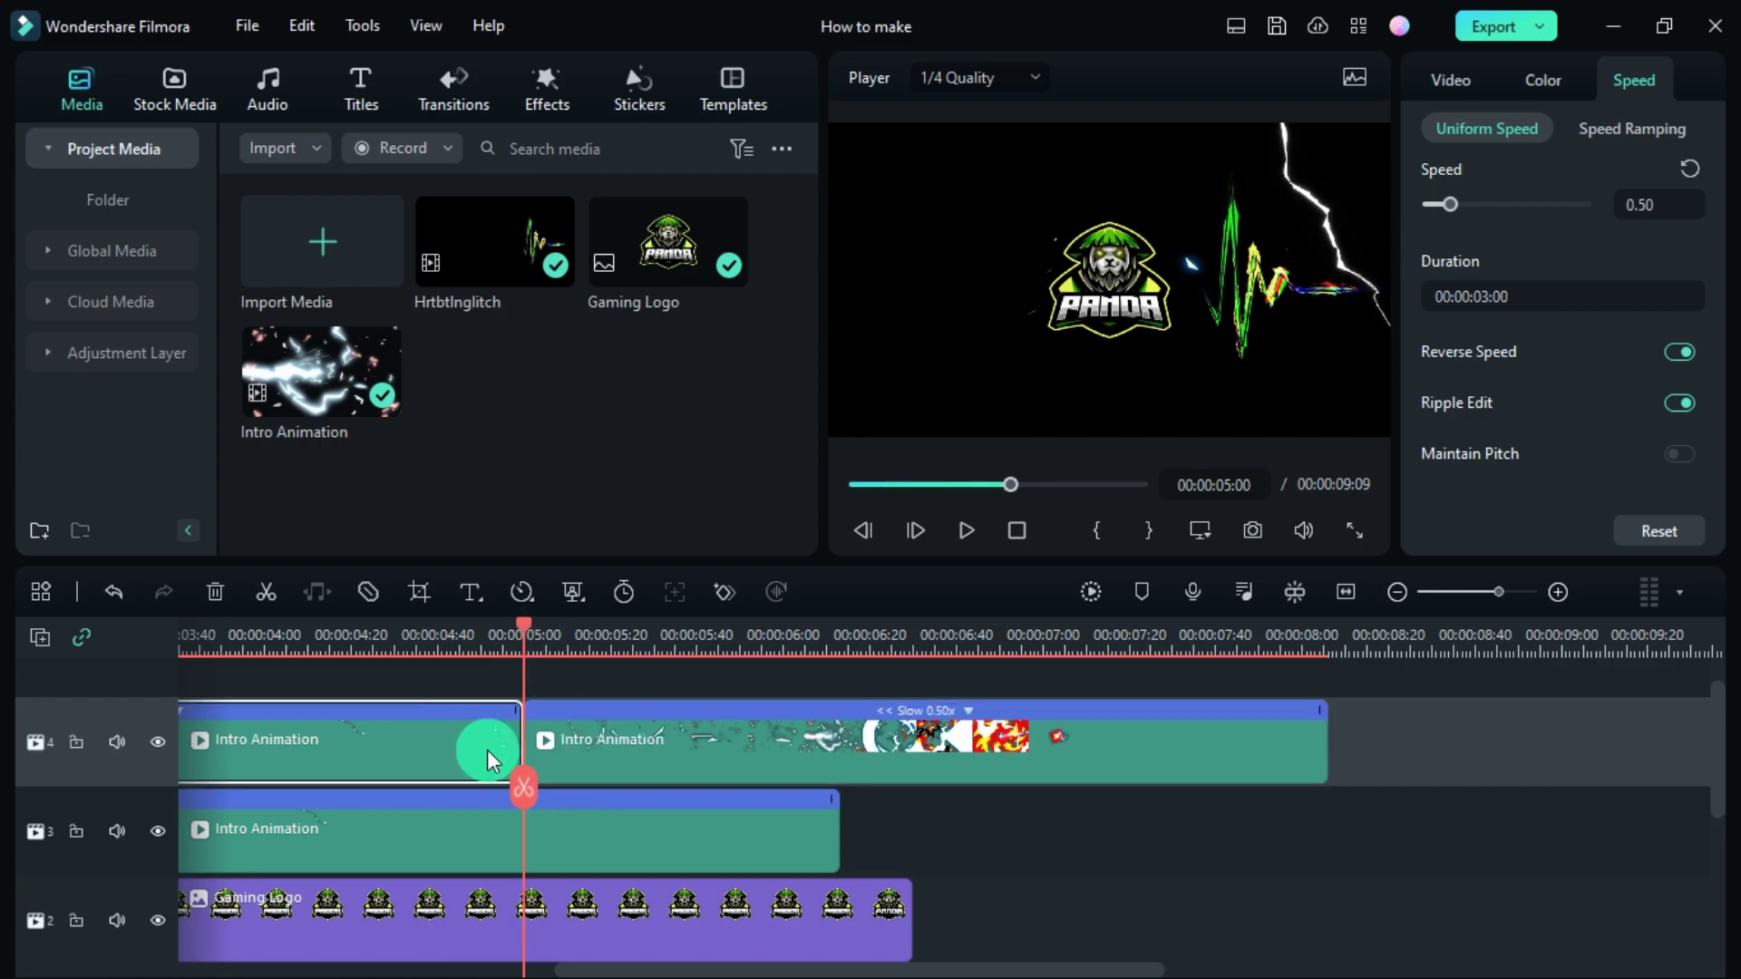
key(Delete)
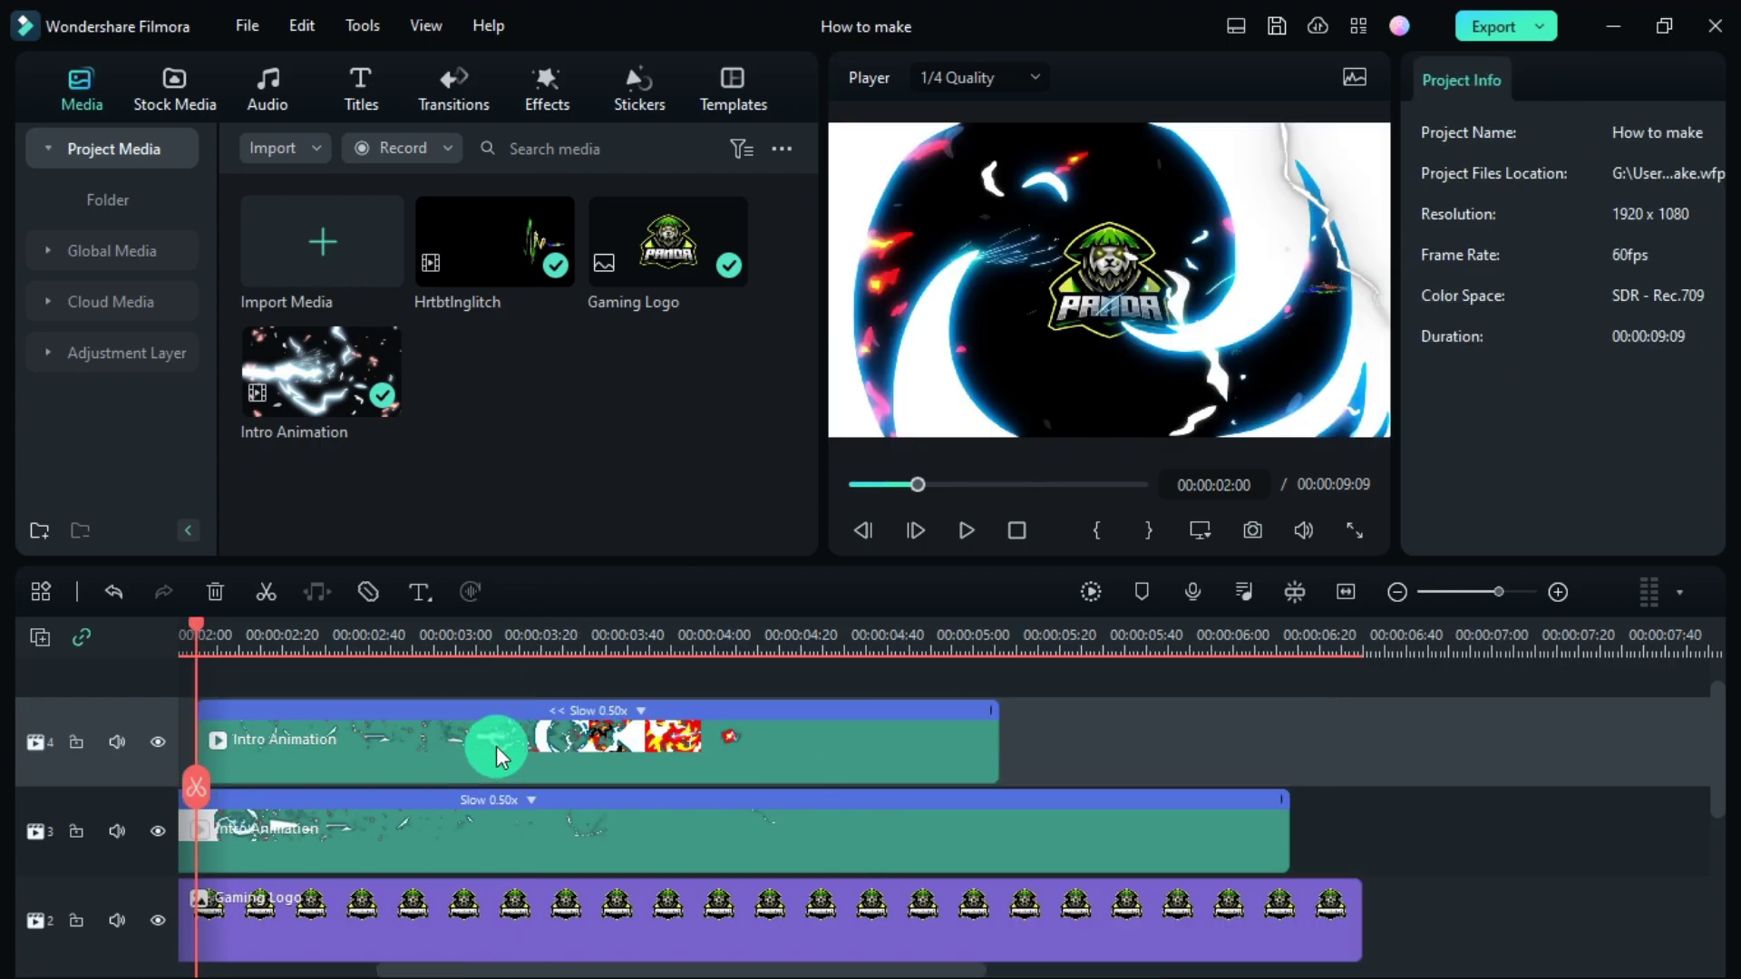
- Move the remaining reversed Intro Animation clip so that it starts at 00:00:05:00
click(535, 743)
drag(514, 740, 1297, 787)
click(976, 644)
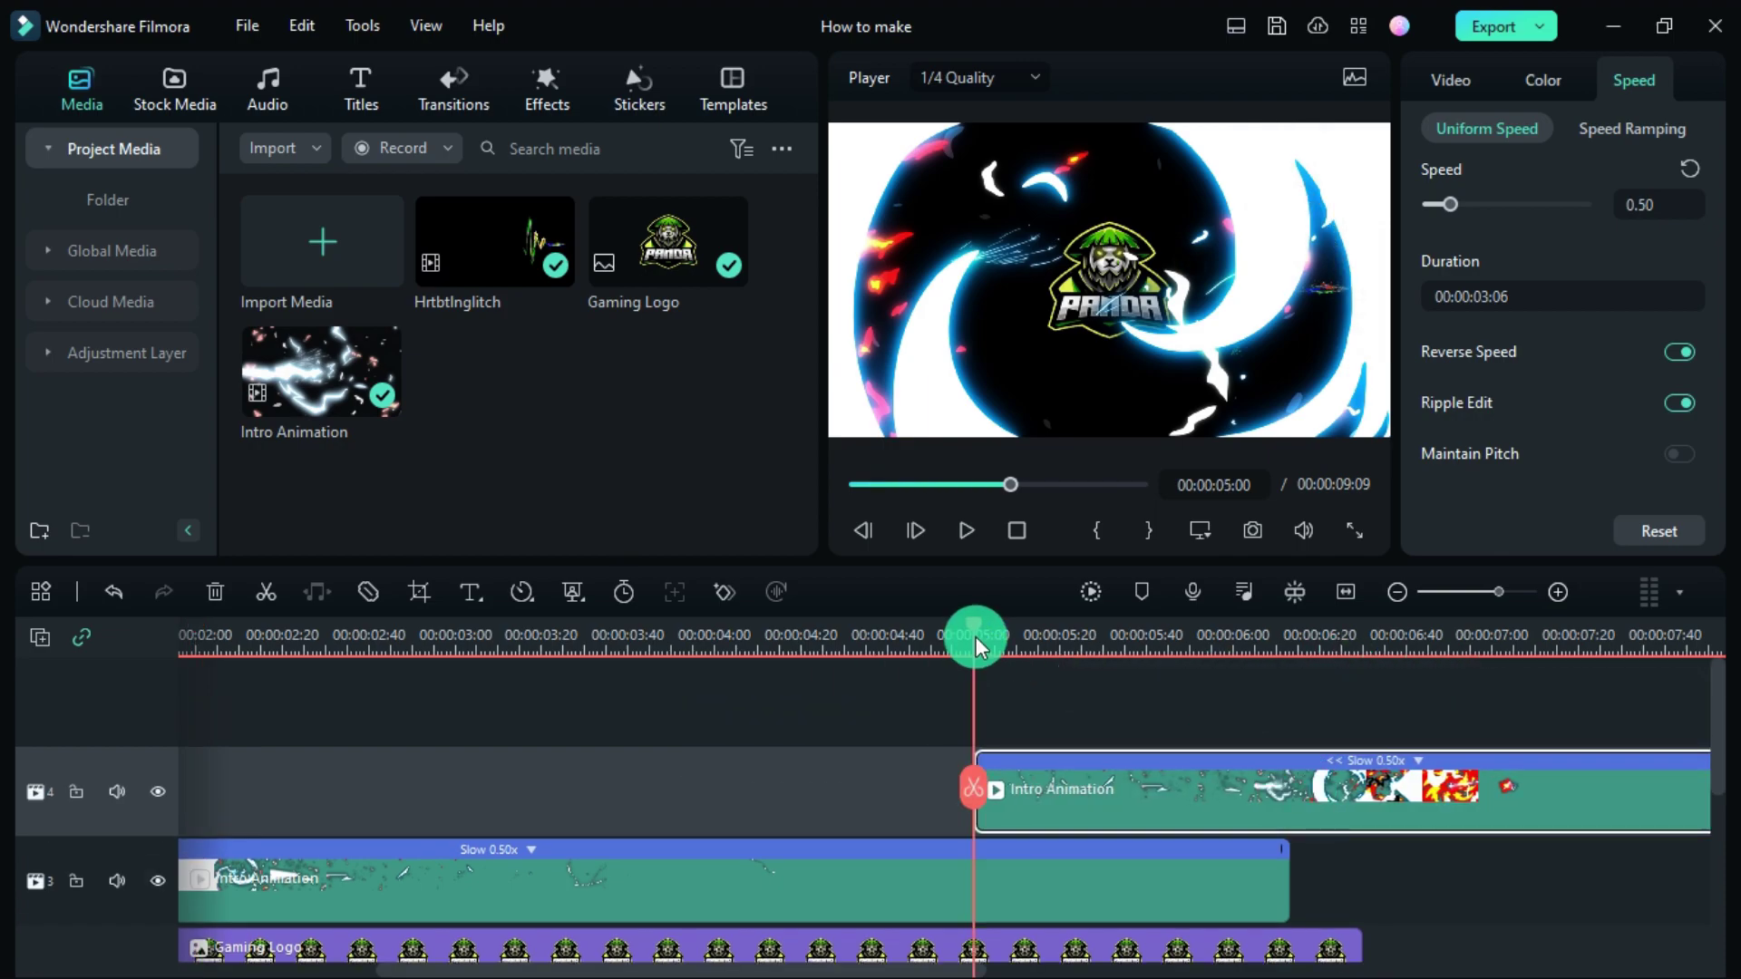
- Extend the end of the Gaming Logo clip past the seven-second mark, over the reversed animation's explosion
scroll(932, 653, down, 4)
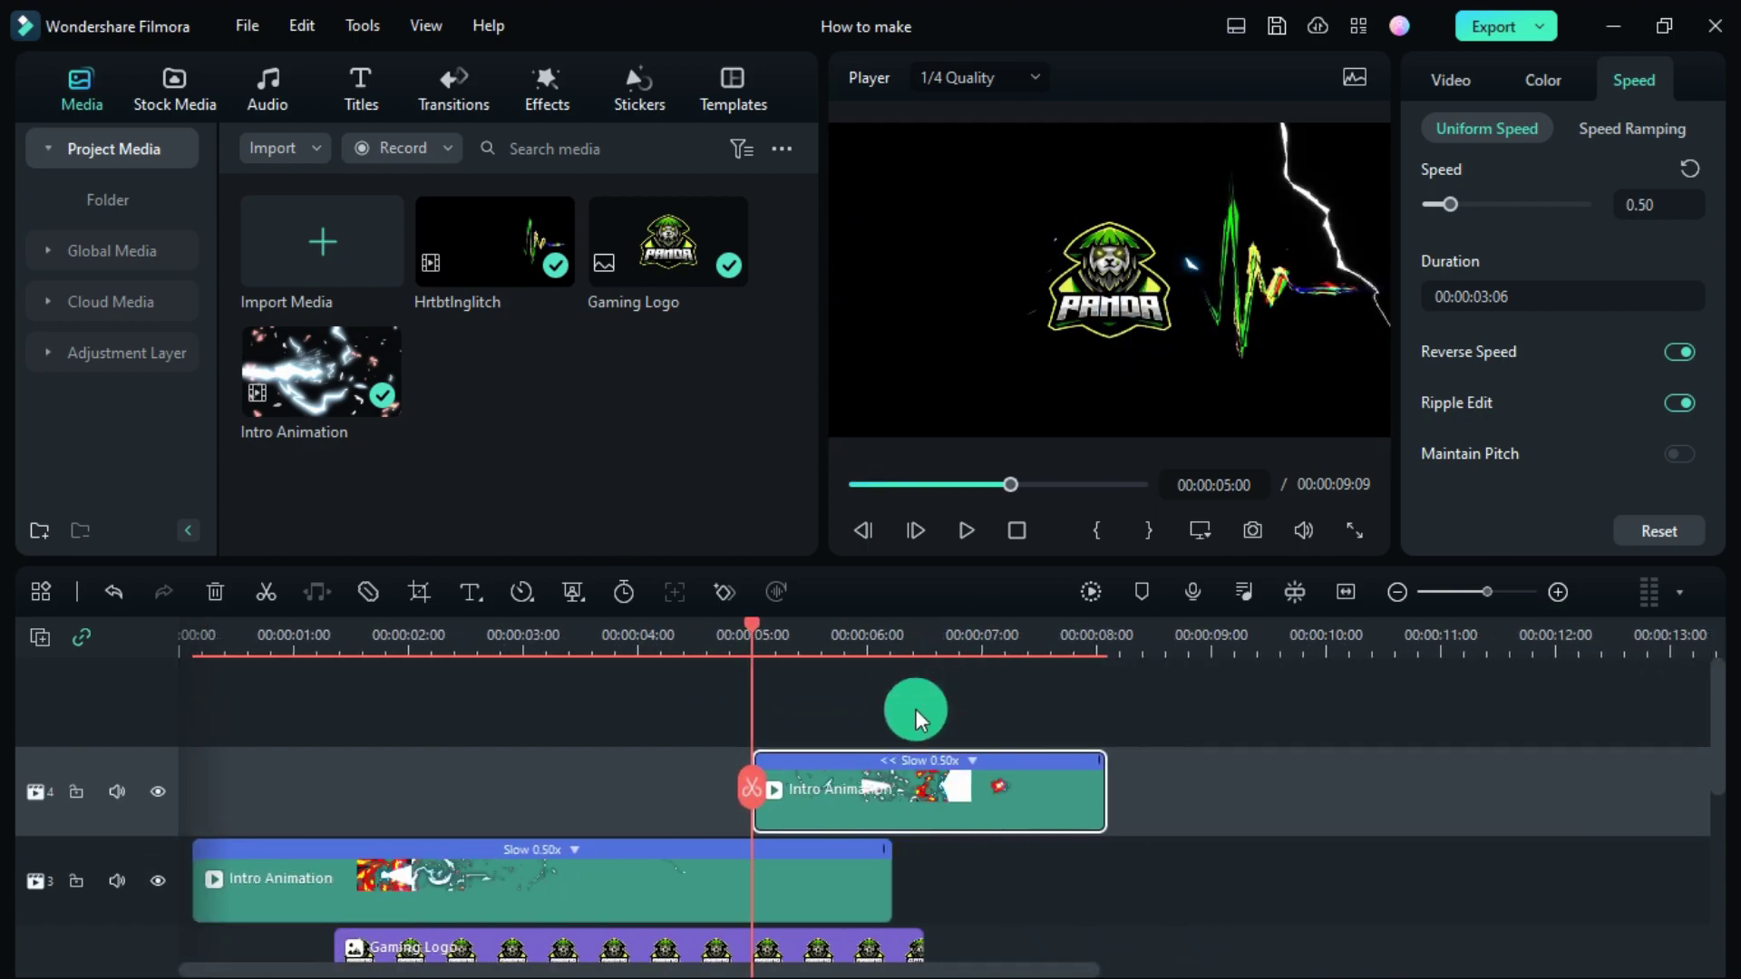
scroll(949, 864, down, 2)
scroll(934, 848, up, 1)
click(903, 828)
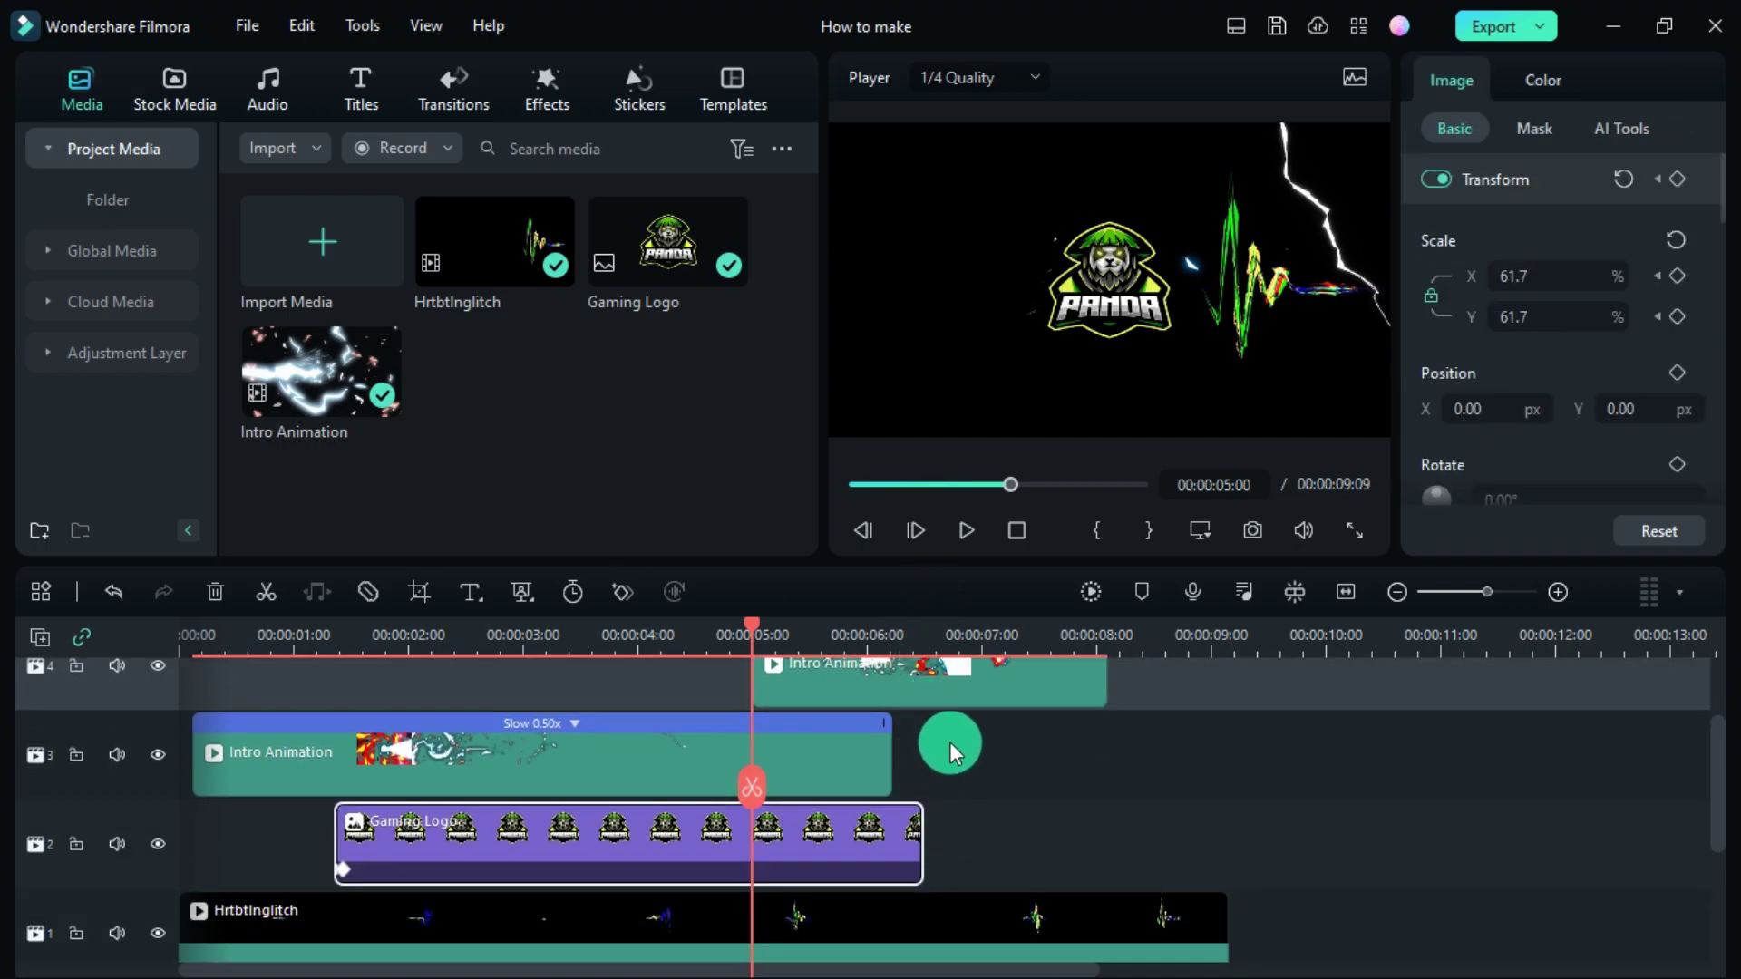
scroll(1150, 637, up, 2)
drag(1116, 840, 1423, 829)
scroll(1216, 688, up, 1)
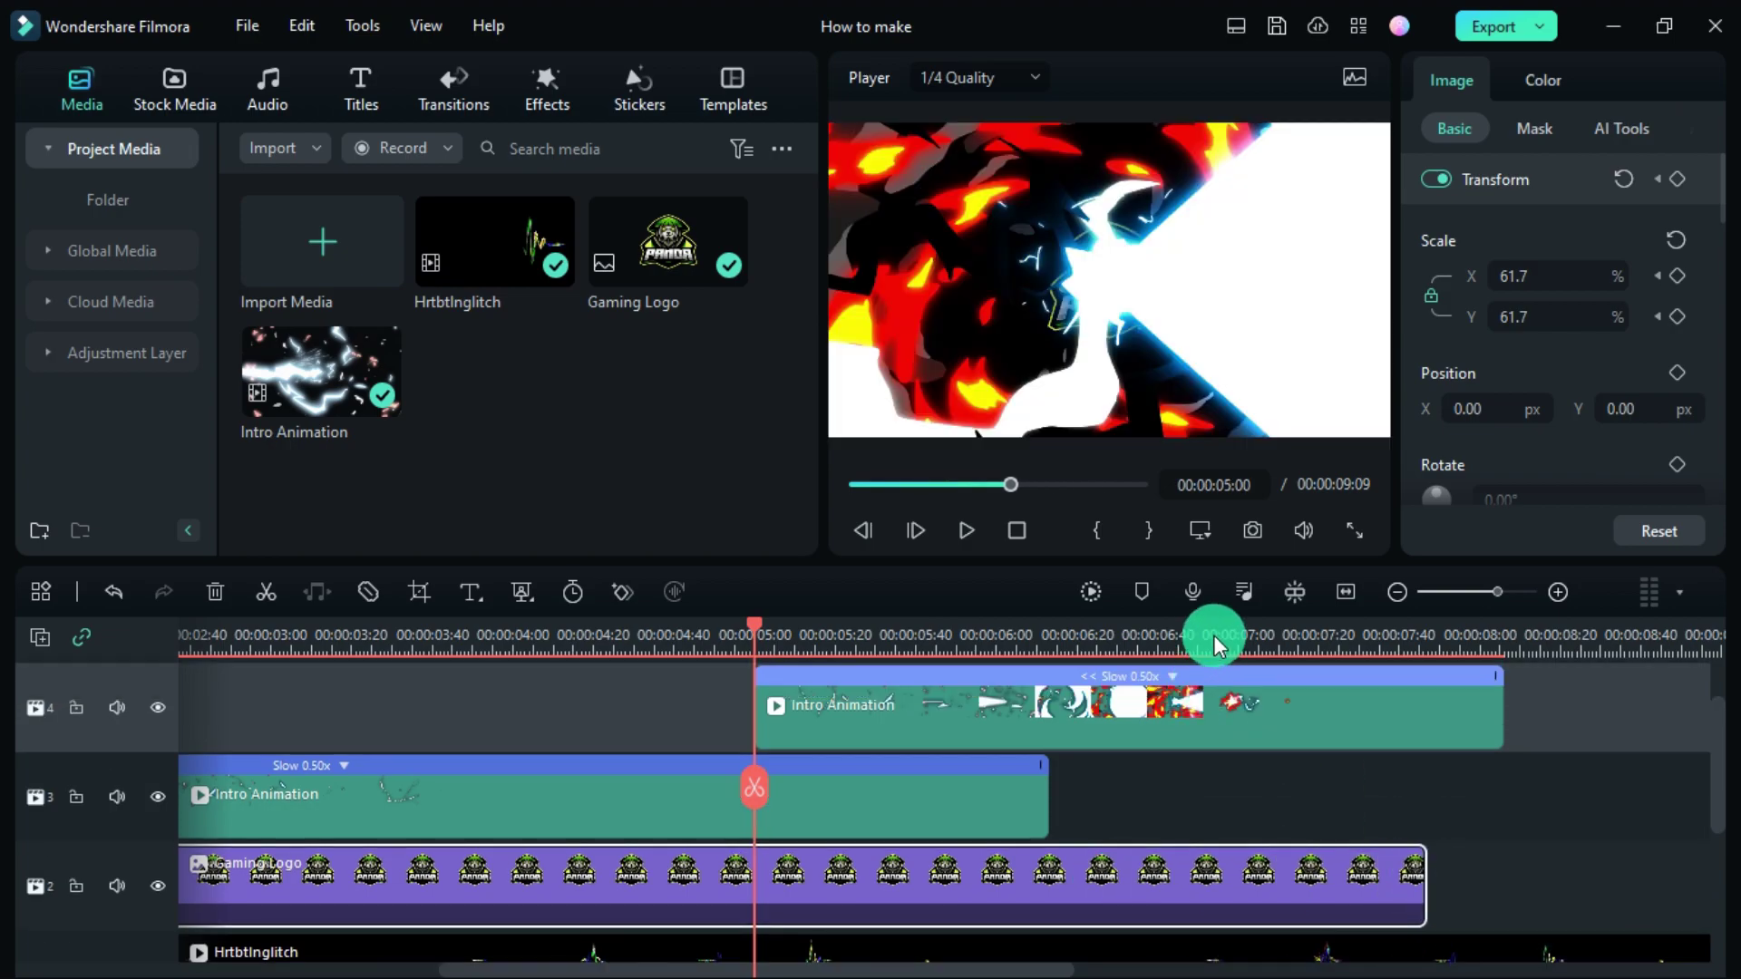
- Split the Gaming Logo clip at 00:00:06:52, during the reversed explosion, and delete the part after it
click(1216, 634)
scroll(1225, 648, down, 1)
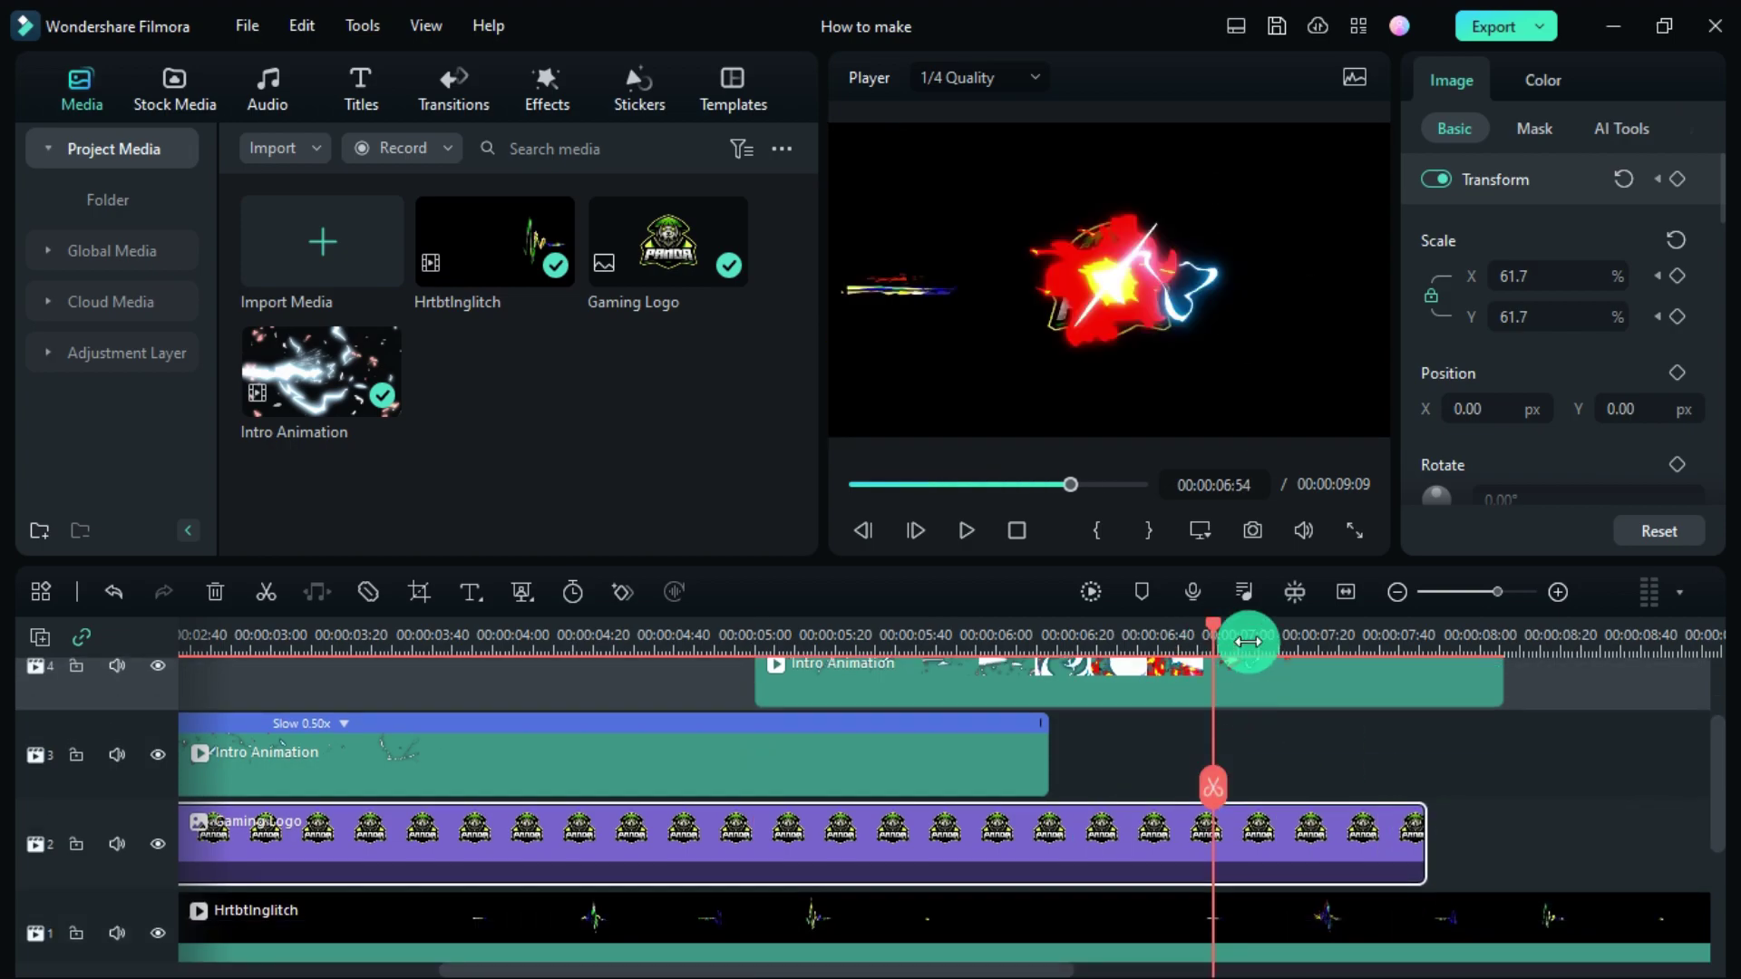
drag(1217, 624, 1206, 676)
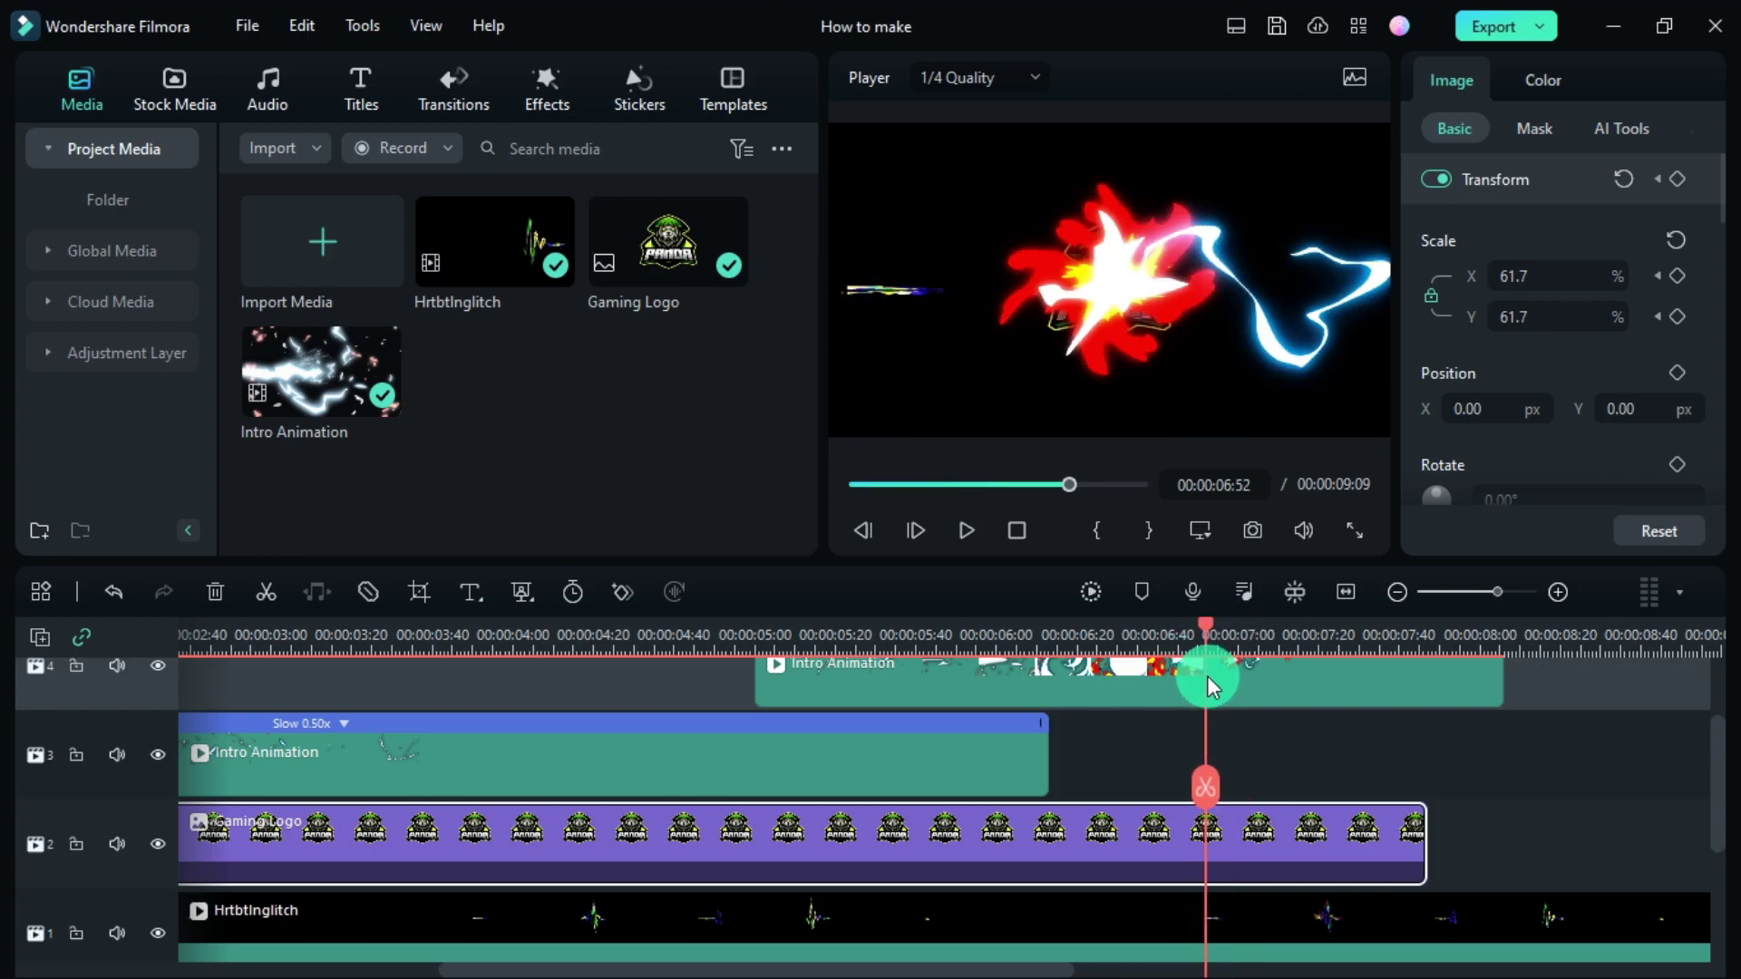
click(1219, 781)
click(1251, 828)
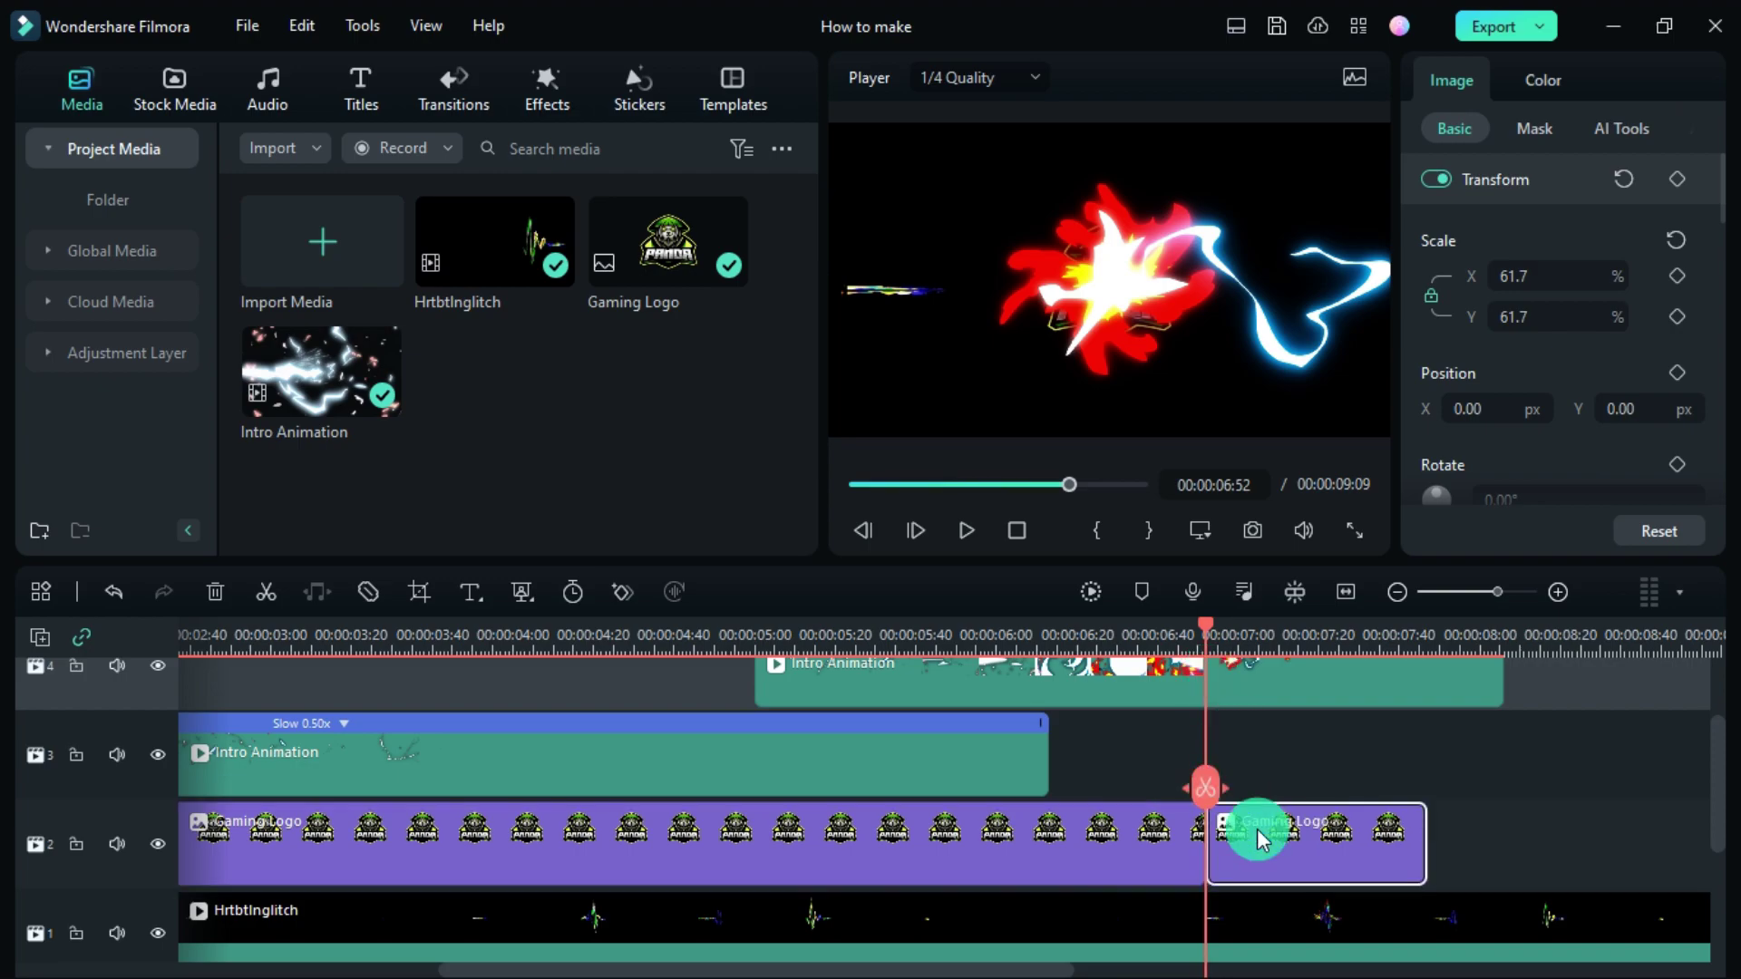
key(Delete)
- Keyframe the Gaming Logo's scale from 61.7% just before its end to 0% at 00:00:06:52, and preview the shrink
drag(1265, 647, 1424, 652)
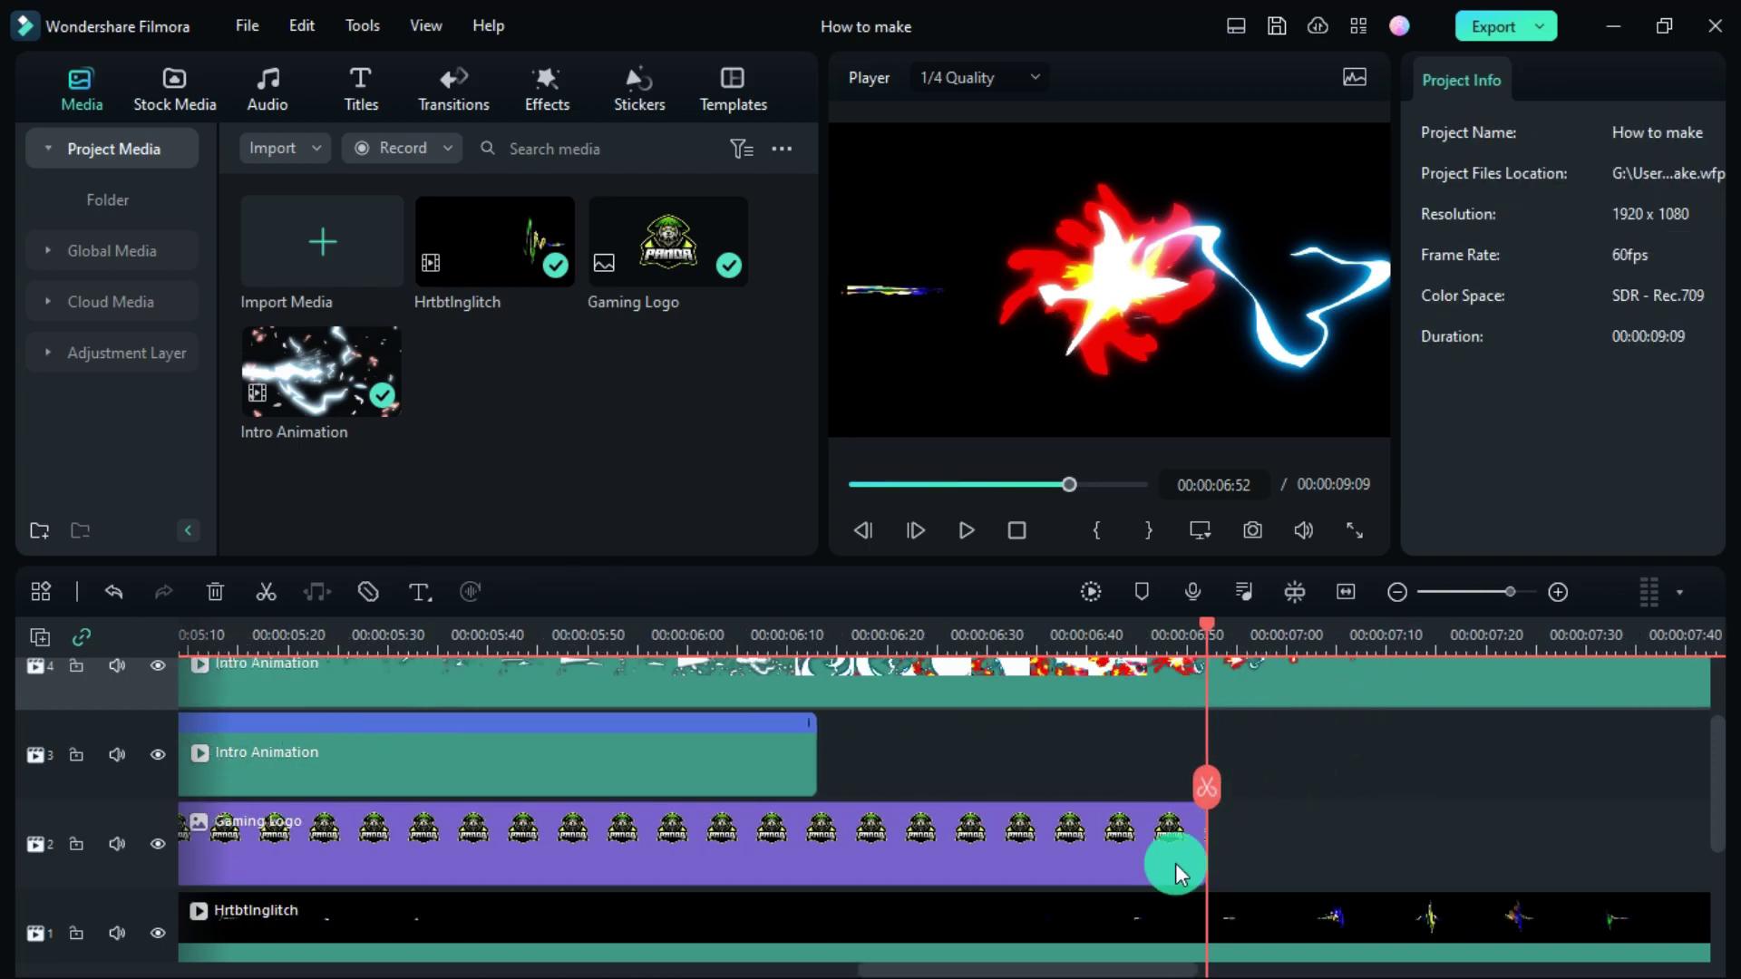
click(1178, 867)
click(1678, 276)
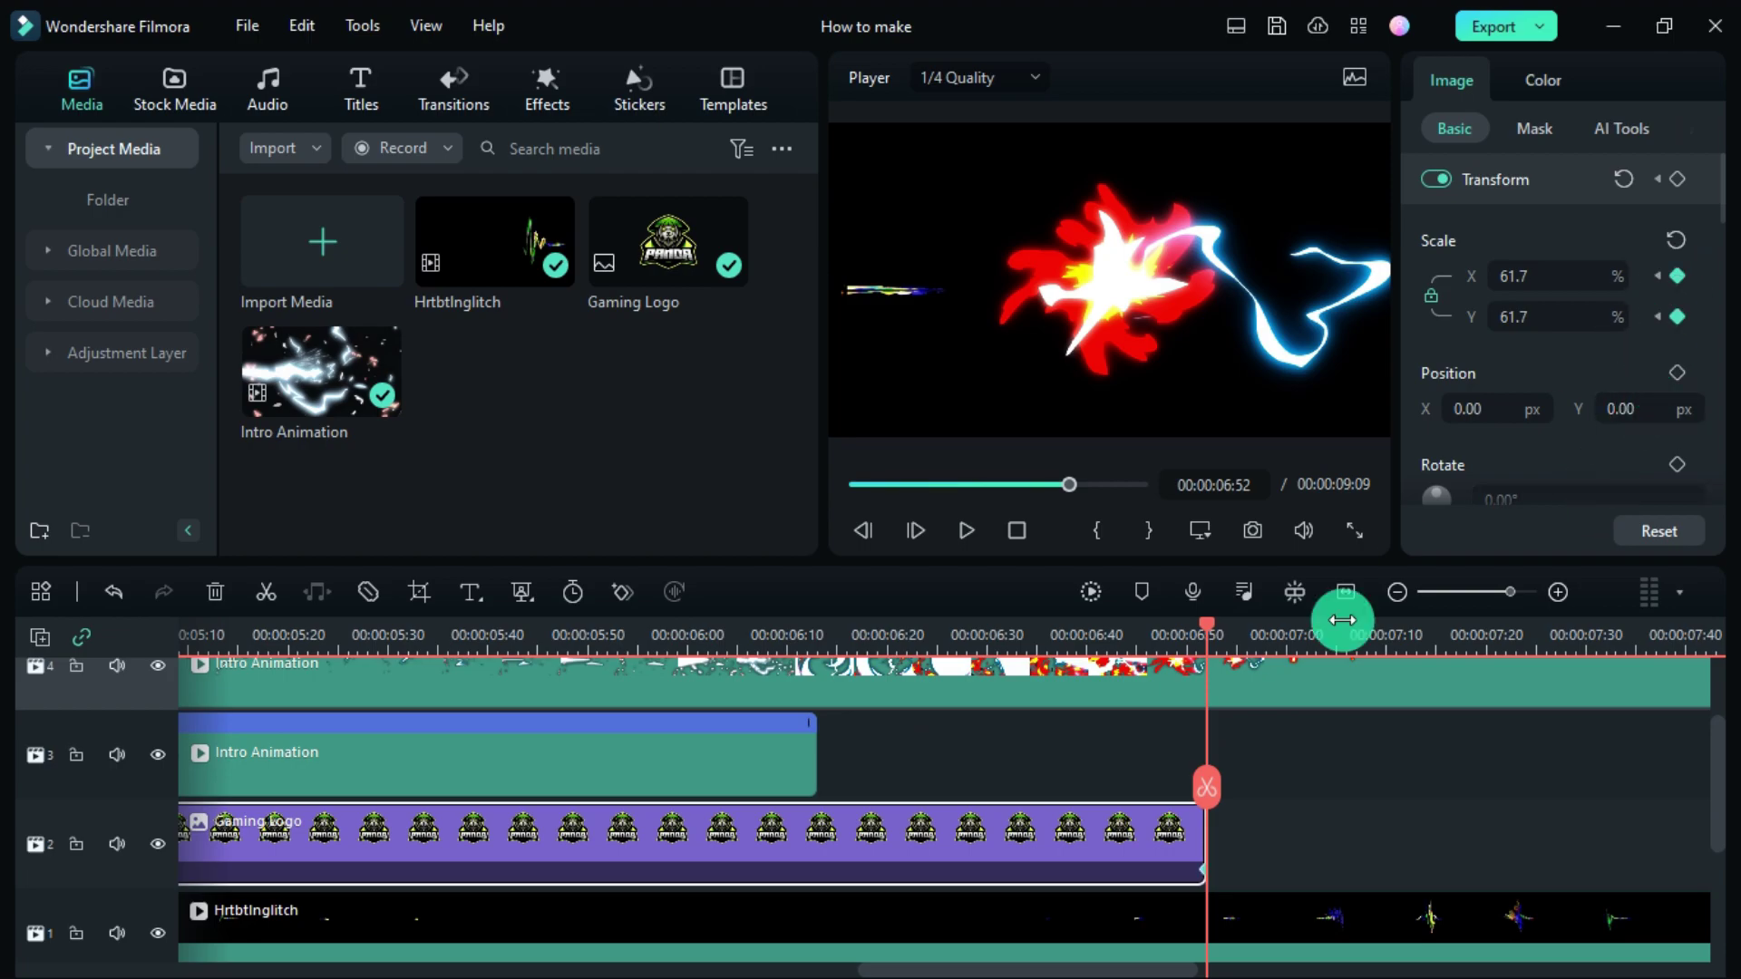
drag(1200, 789, 1148, 829)
click(1697, 277)
drag(1548, 284, 1549, 285)
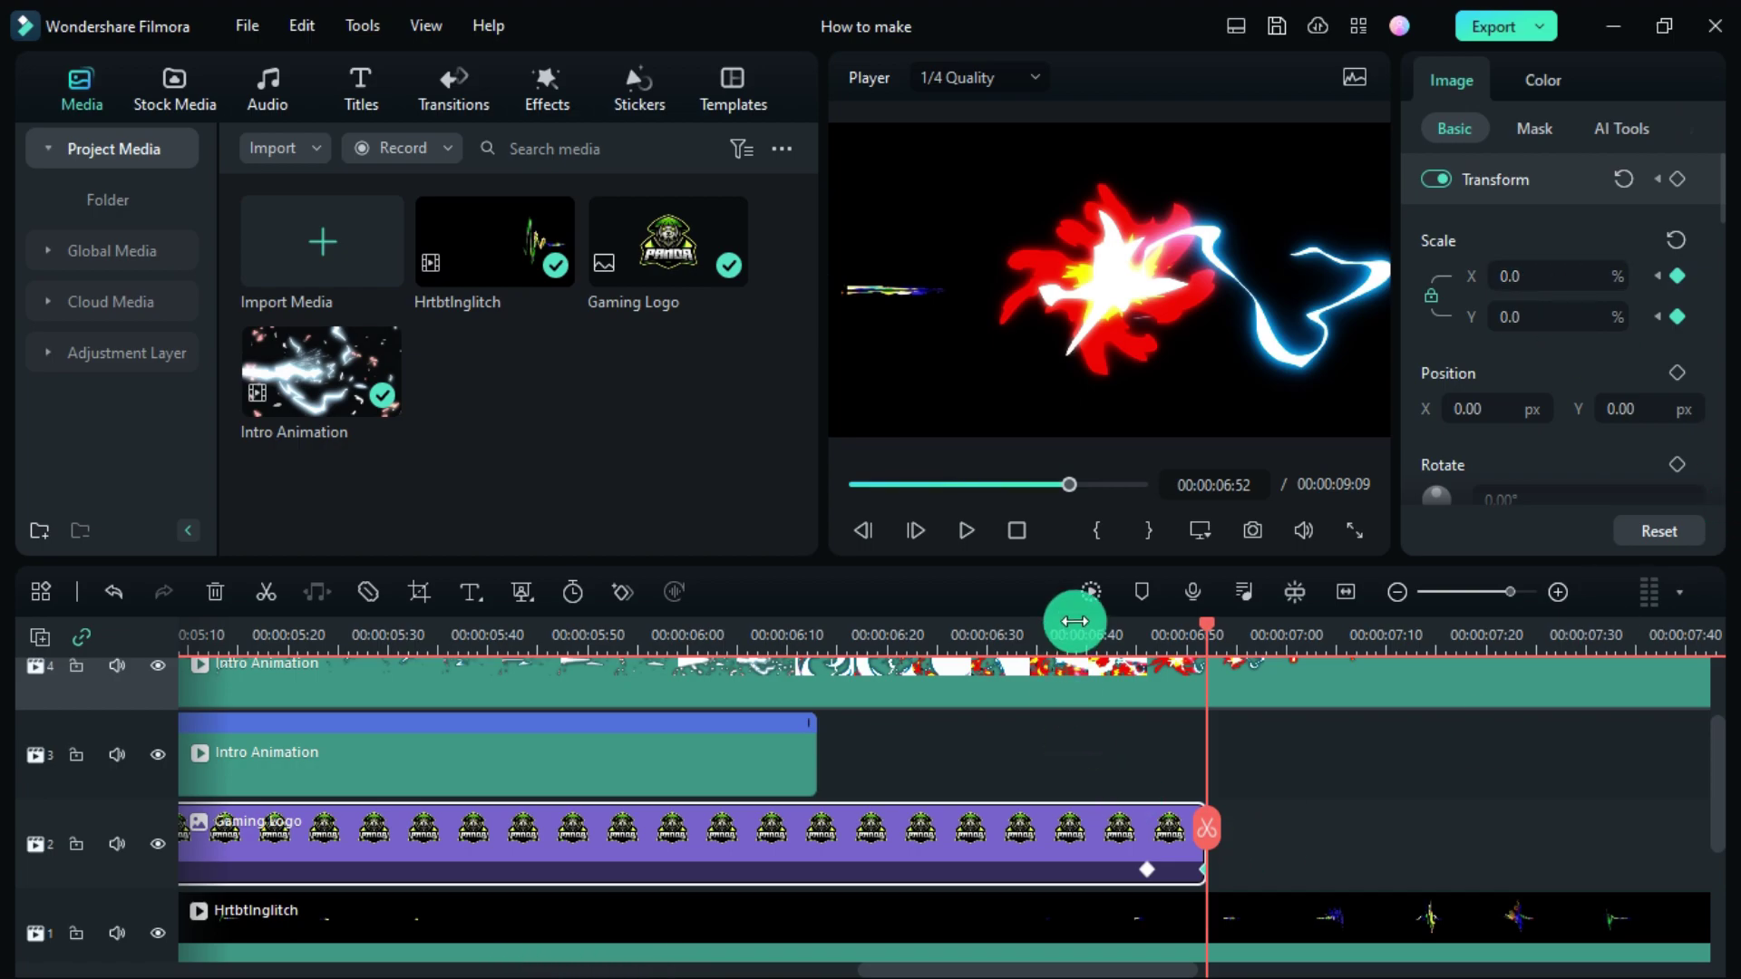
click(1115, 632)
drag(1115, 632, 1221, 727)
- Split the HrtbtInglitch clip at 00:00:06:30 and delete the part after it
scroll(1179, 721, down, 2)
click(987, 635)
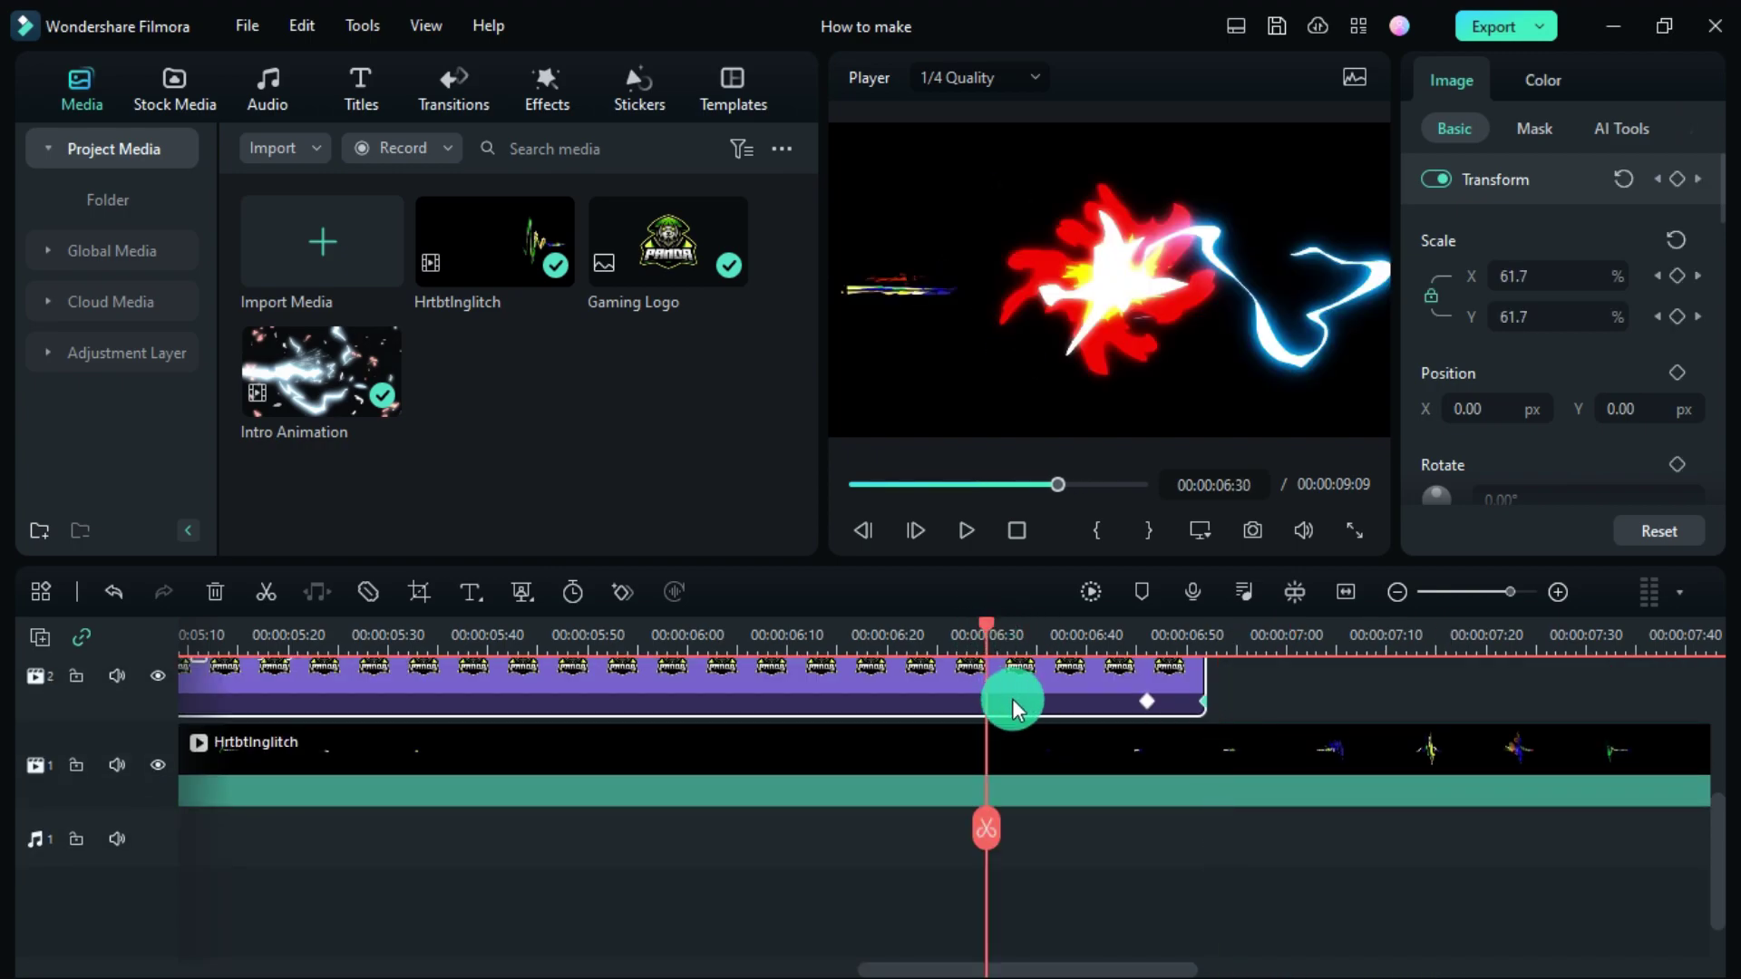
click(1058, 773)
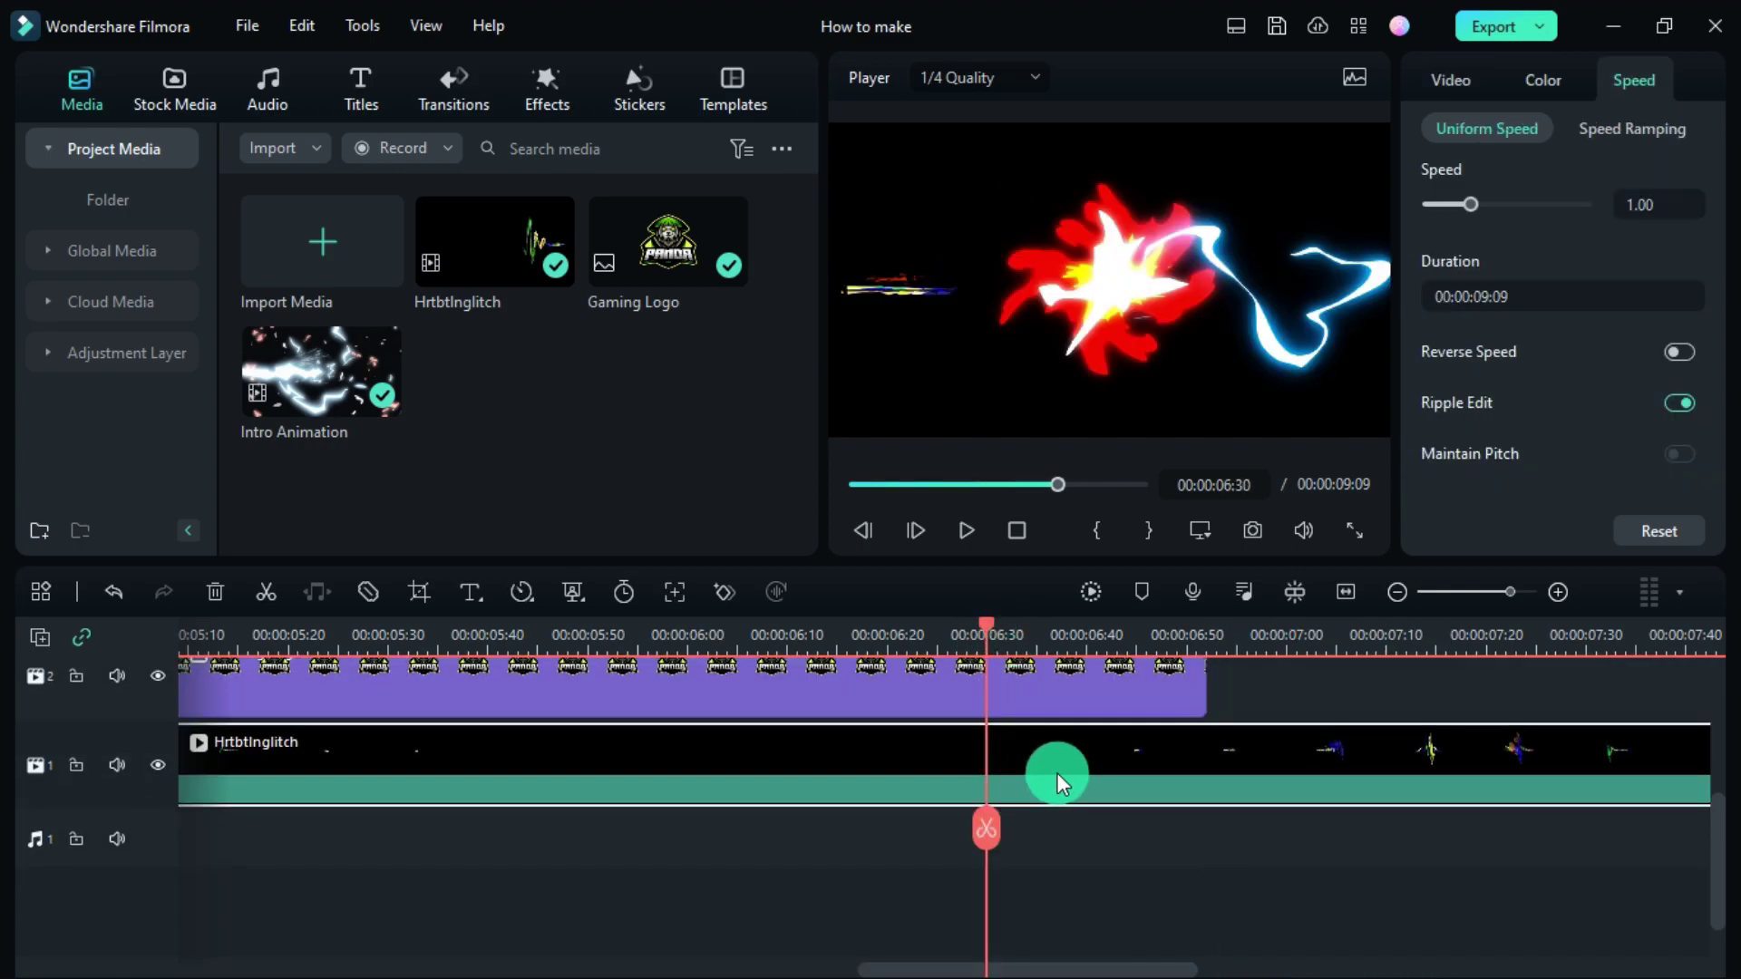
click(987, 826)
key(Delete)
- Split the reversed Intro Animation clip at 00:00:07:17 and delete its leftover tail
scroll(1031, 785, up, 2)
drag(916, 821, 863, 831)
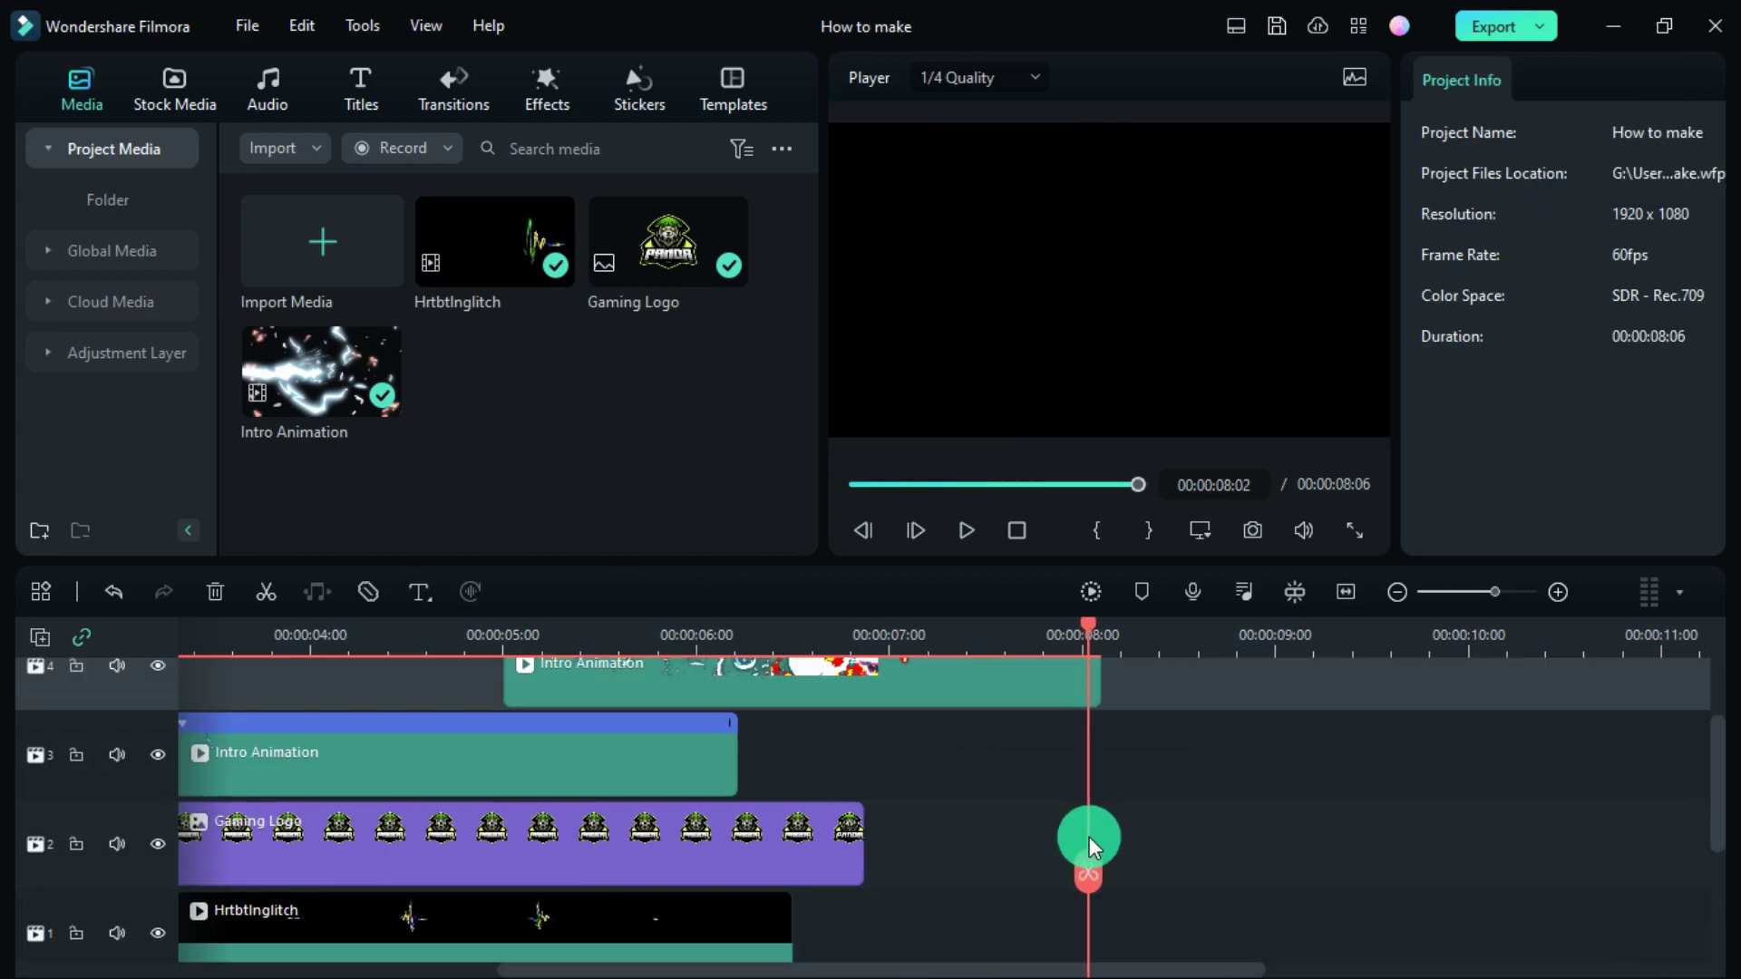
drag(1090, 837, 504, 853)
scroll(930, 832, up, 1)
click(967, 738)
click(944, 873)
click(999, 765)
key(Delete)
scroll(558, 855, down, 1)
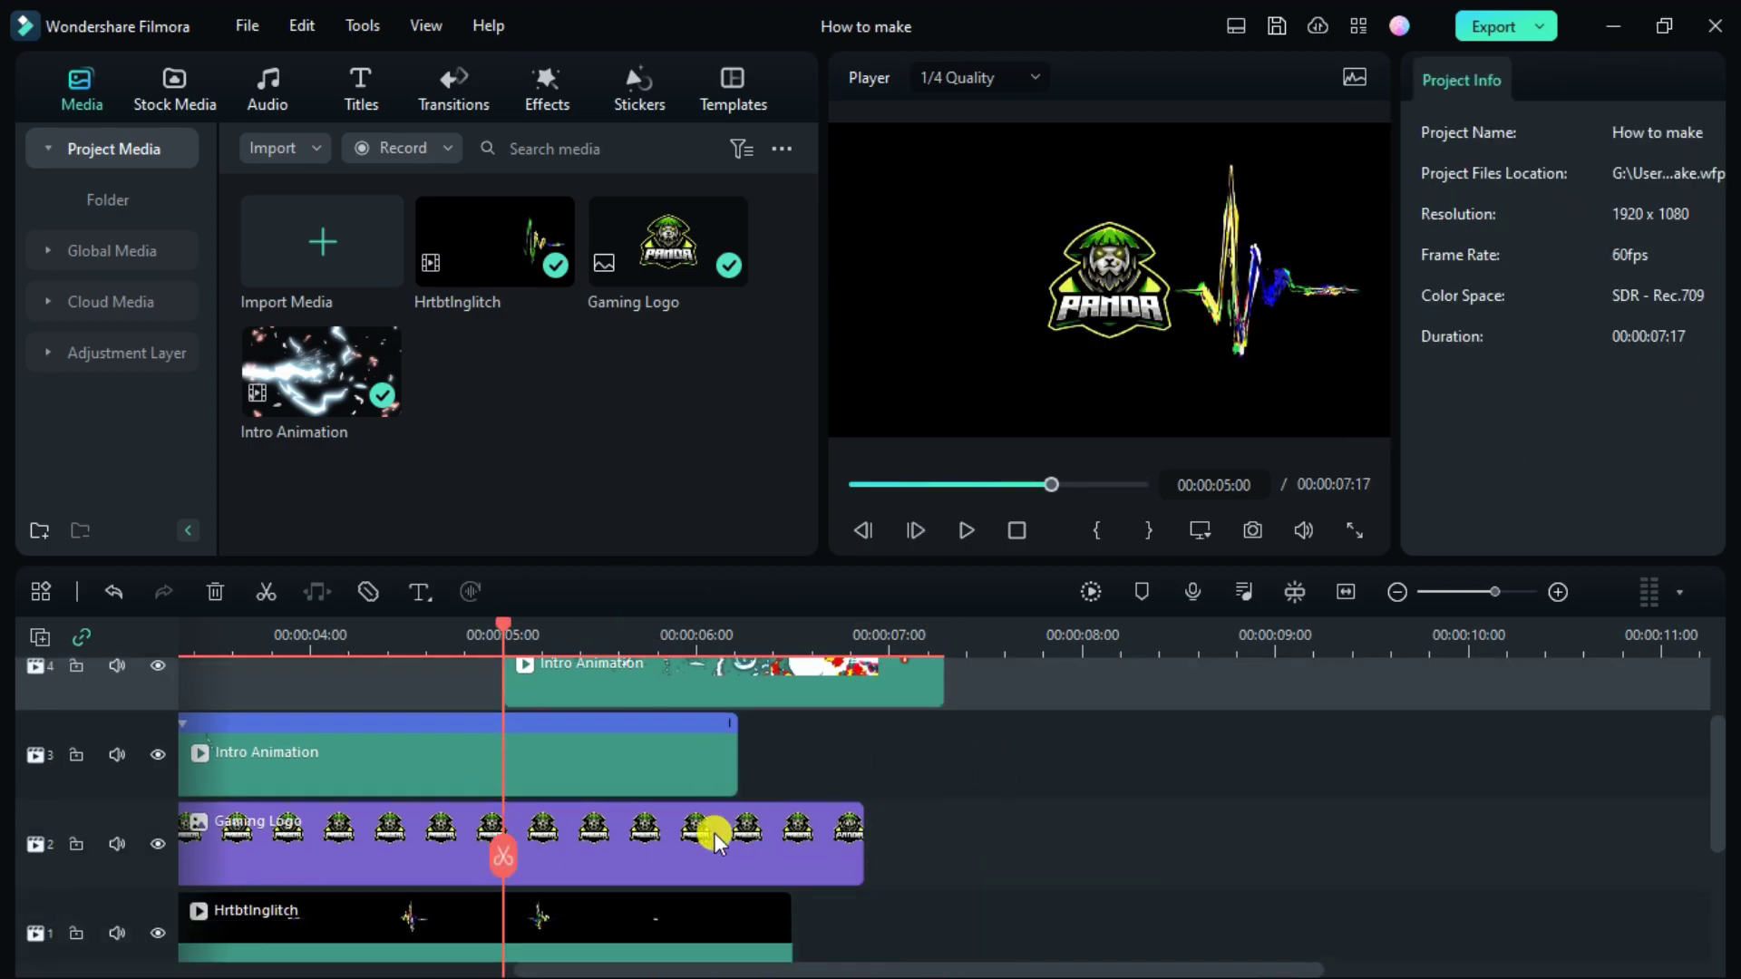
- Apply the Extreme effect from the favorites to the Gaming Logo clip
click(731, 867)
drag(725, 655, 786, 669)
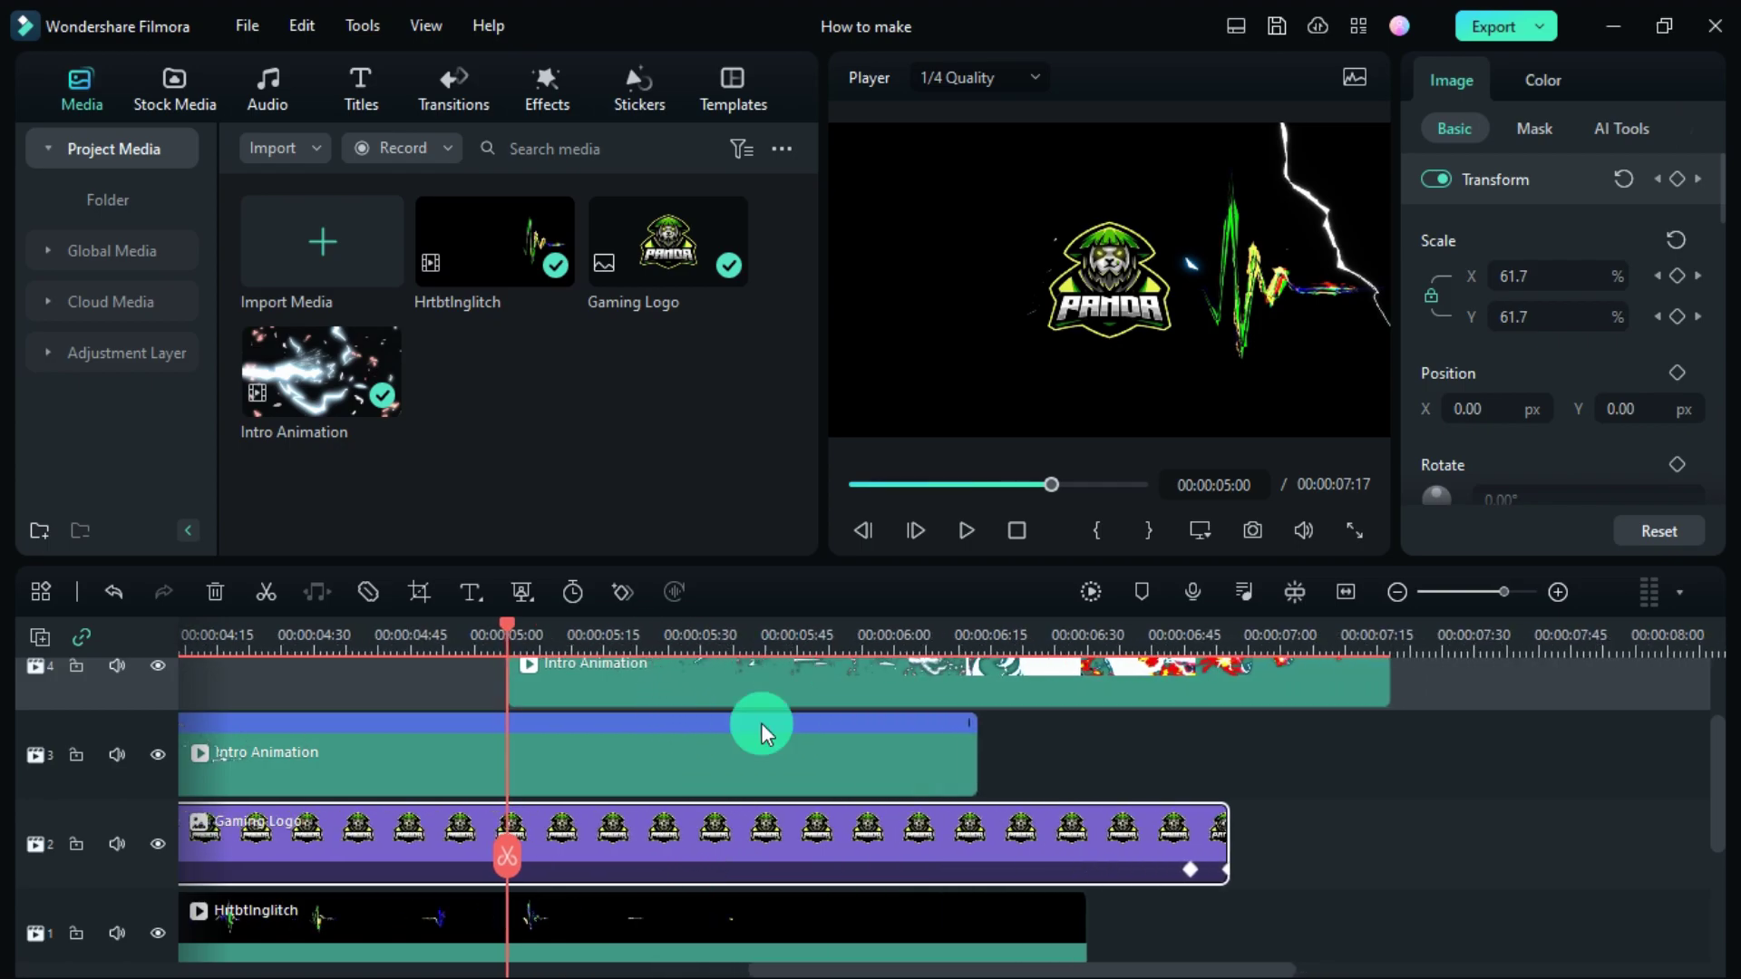
click(549, 97)
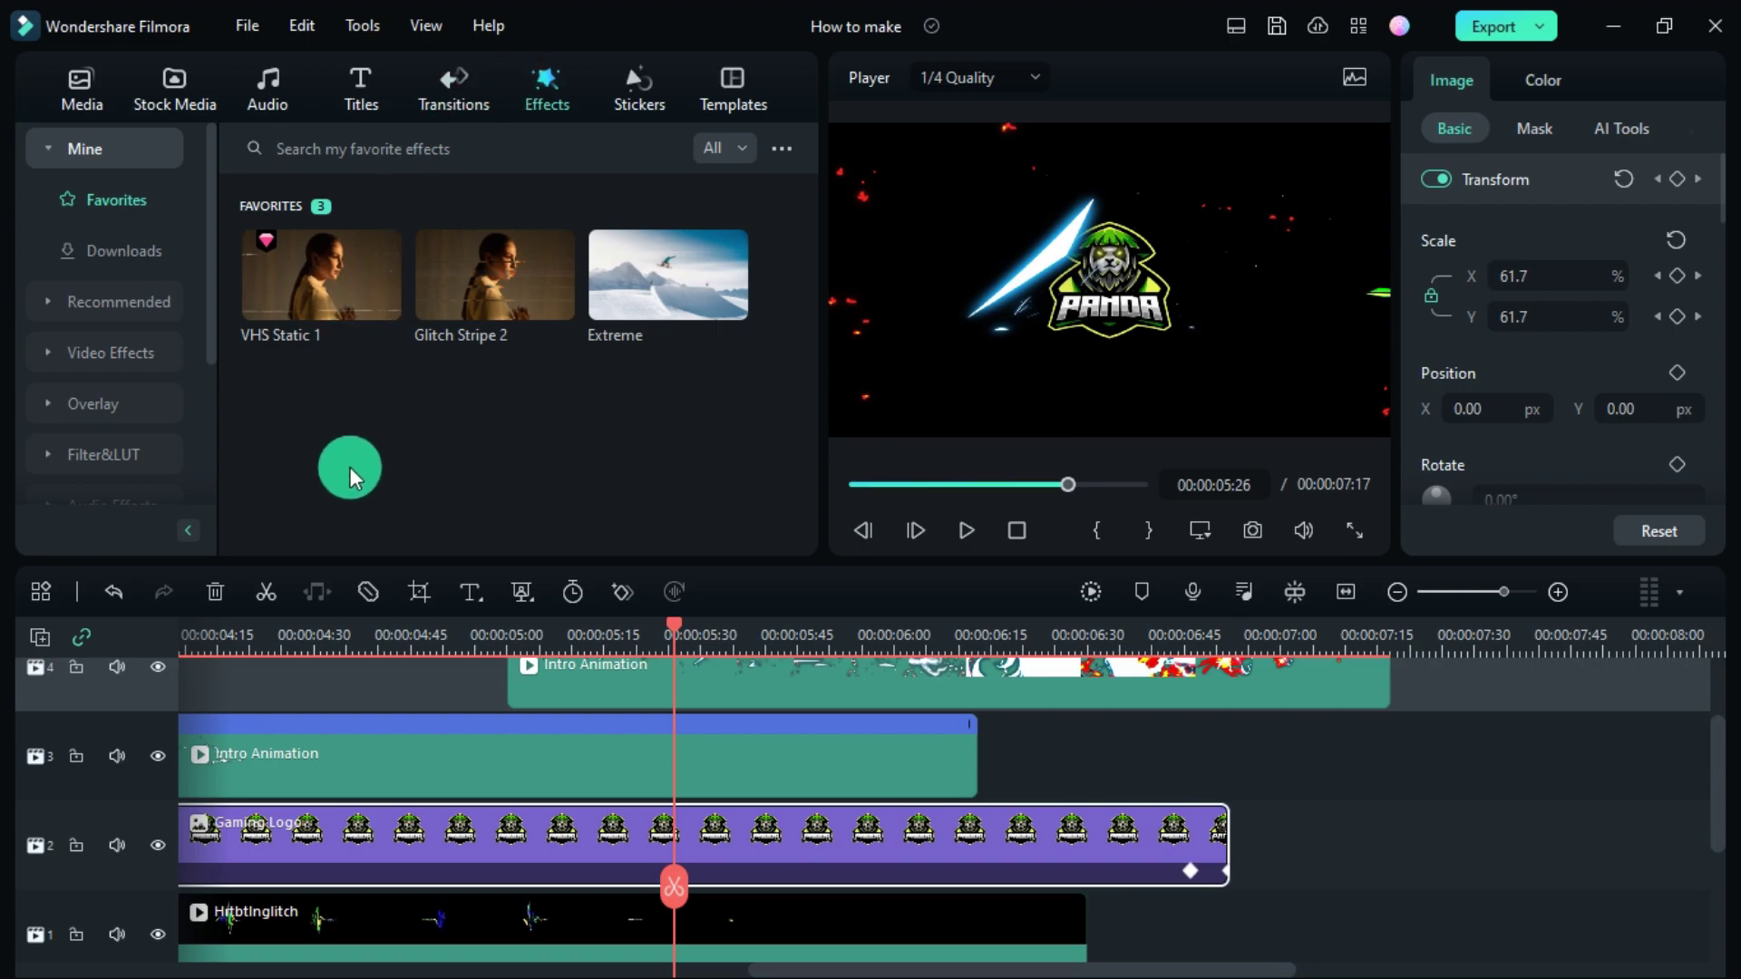
drag(718, 280, 686, 833)
- Set the Extreme effect's frequency to 8, Position X to 0.1 and Position Y to 0.2
click(1628, 84)
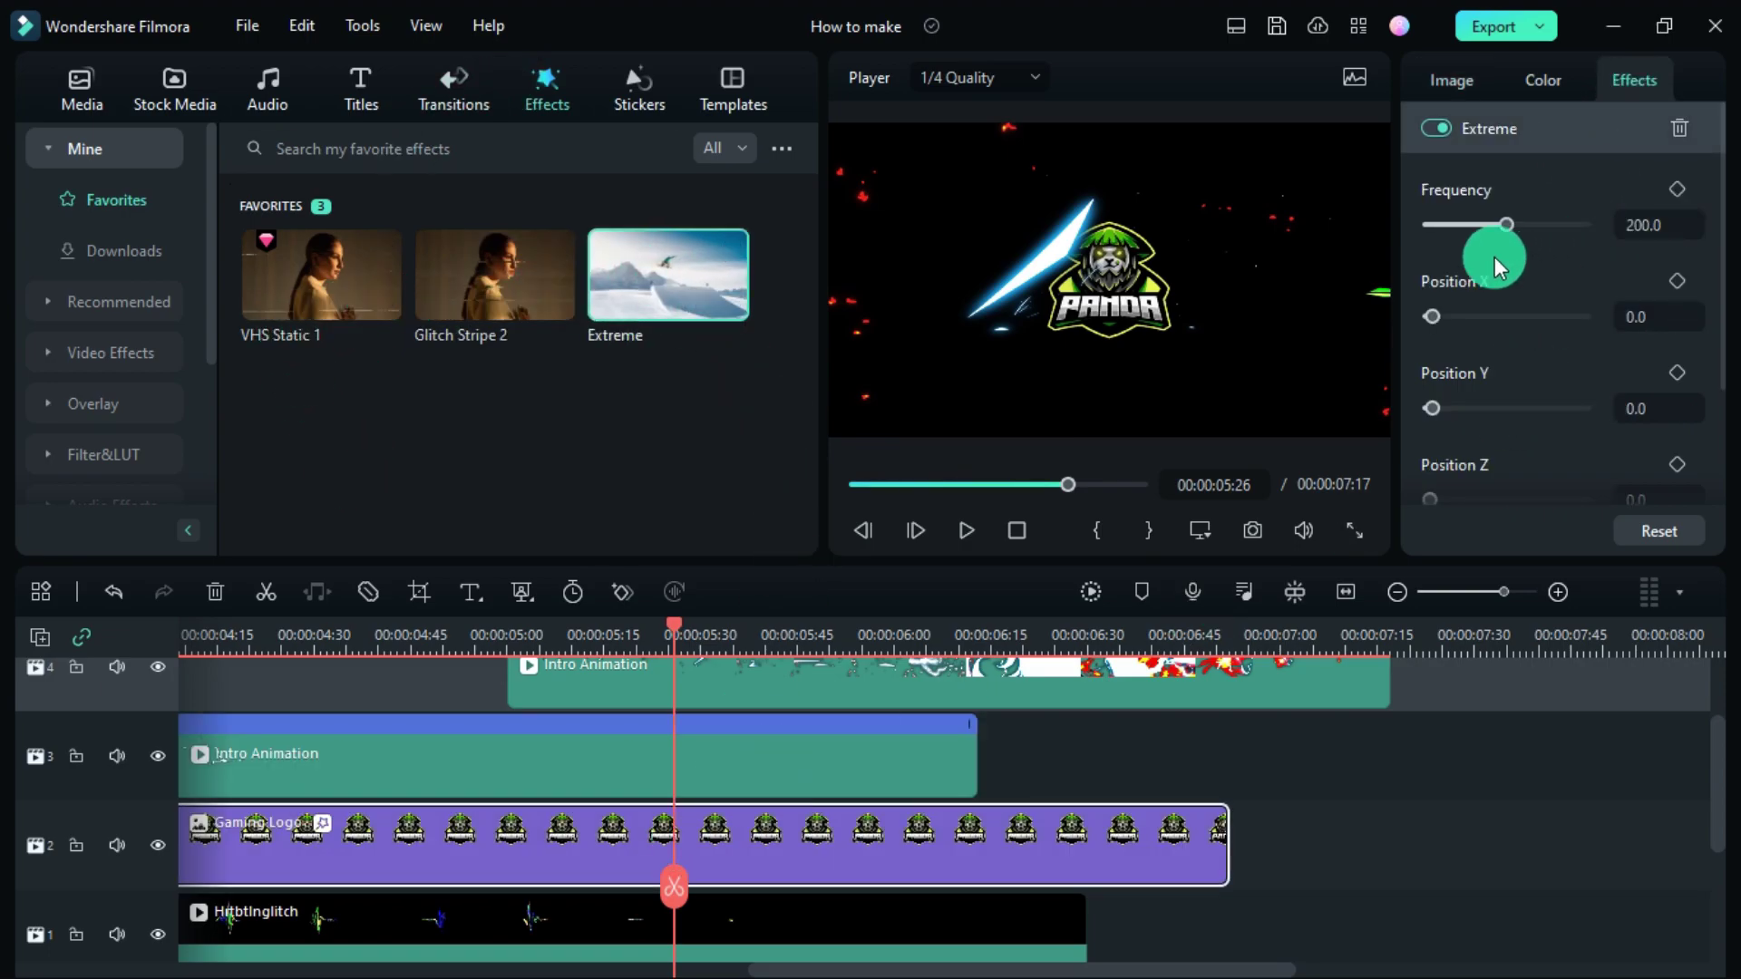
click(1655, 227)
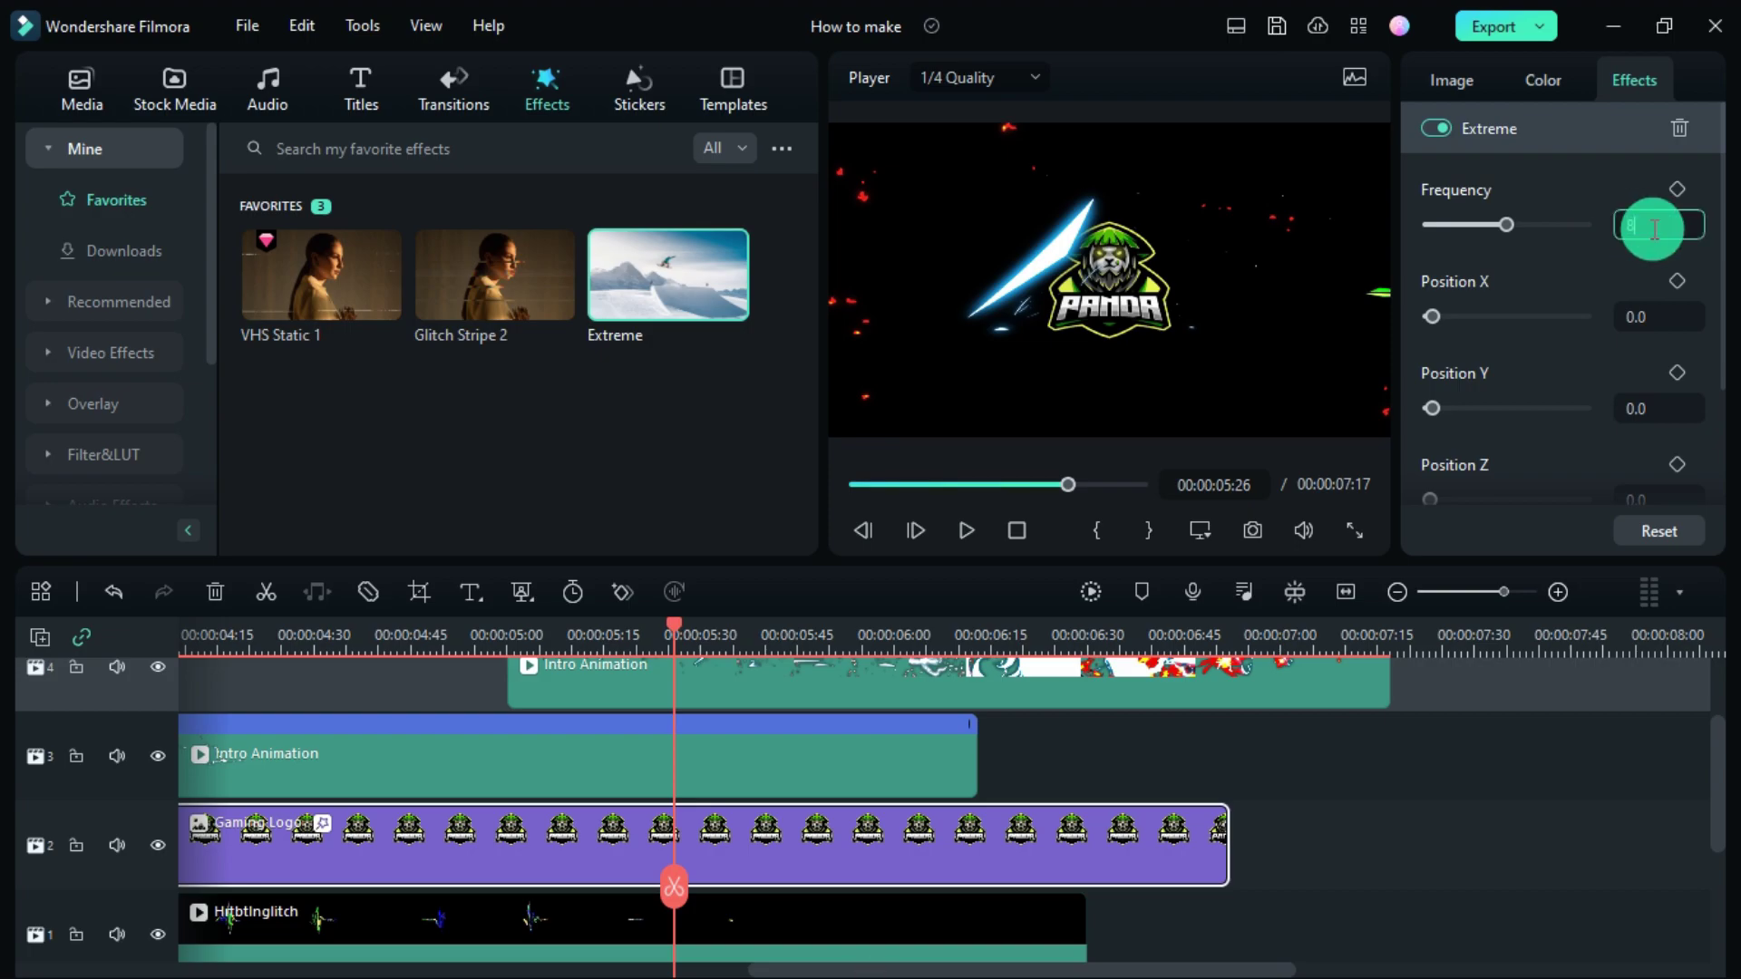
text(8)
click(1446, 317)
drag(1434, 404, 1418, 439)
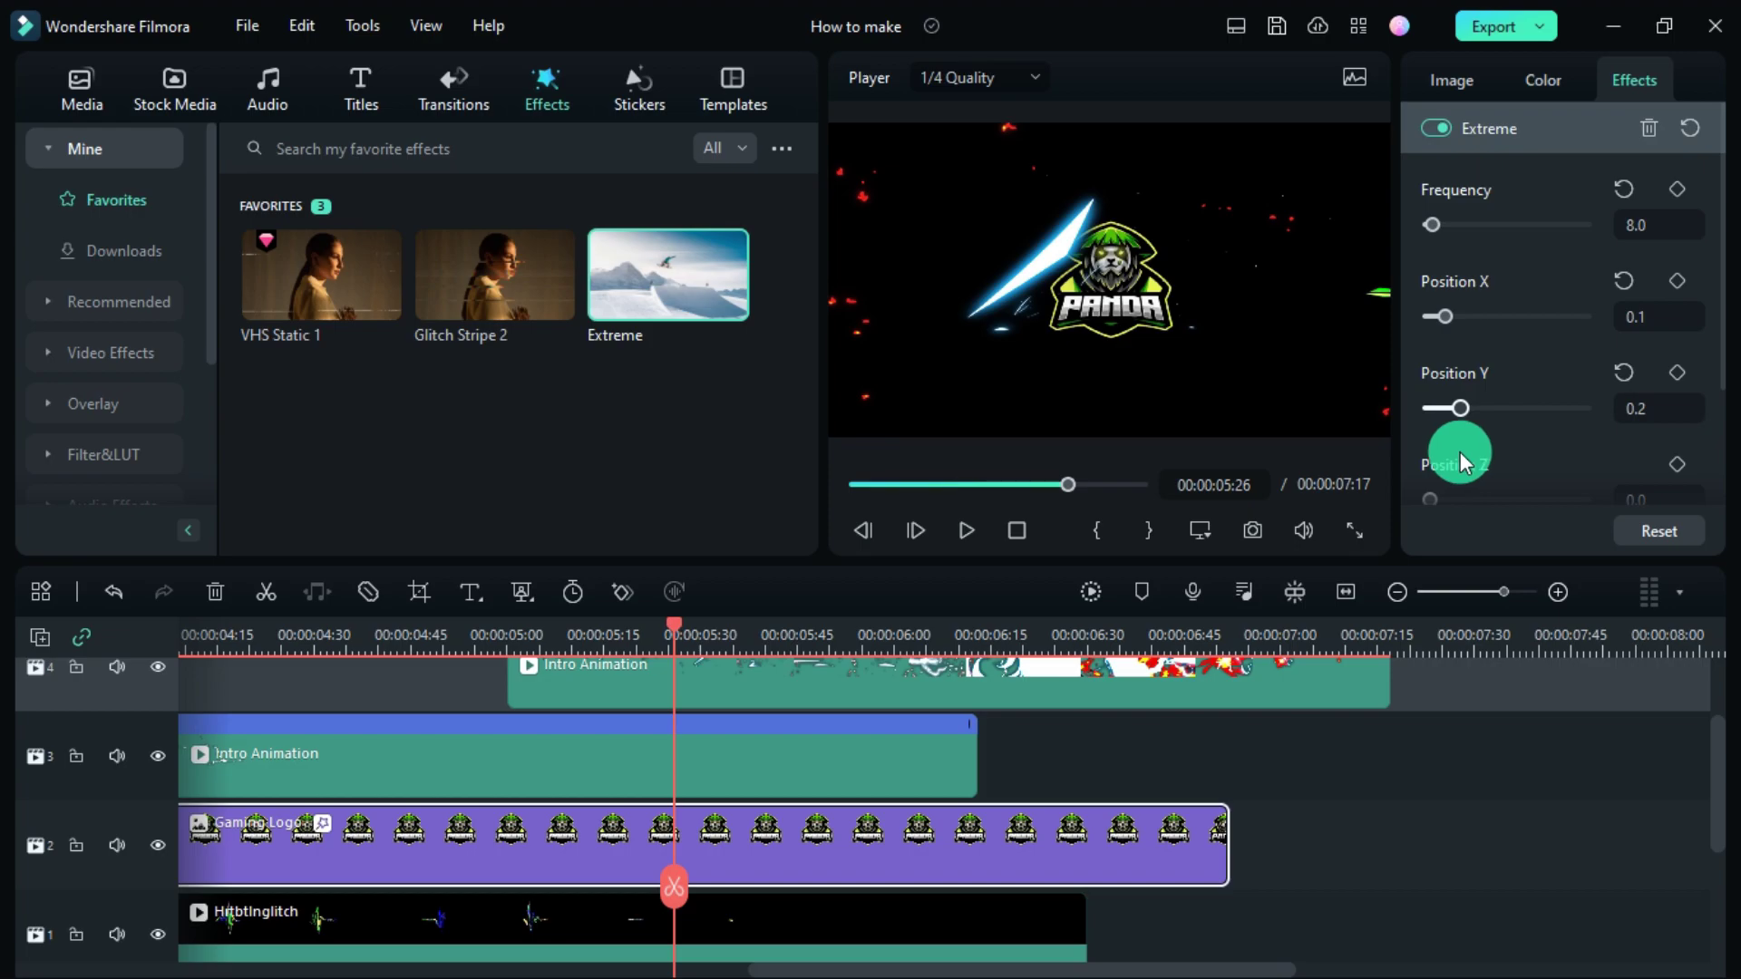
- Apply the Glitch Stripe 2 effect from the favorites to the Gaming Logo clip
scroll(1471, 461, down, 3)
scroll(1473, 462, up, 3)
drag(676, 885, 519, 868)
drag(355, 896, 575, 902)
drag(448, 323, 622, 841)
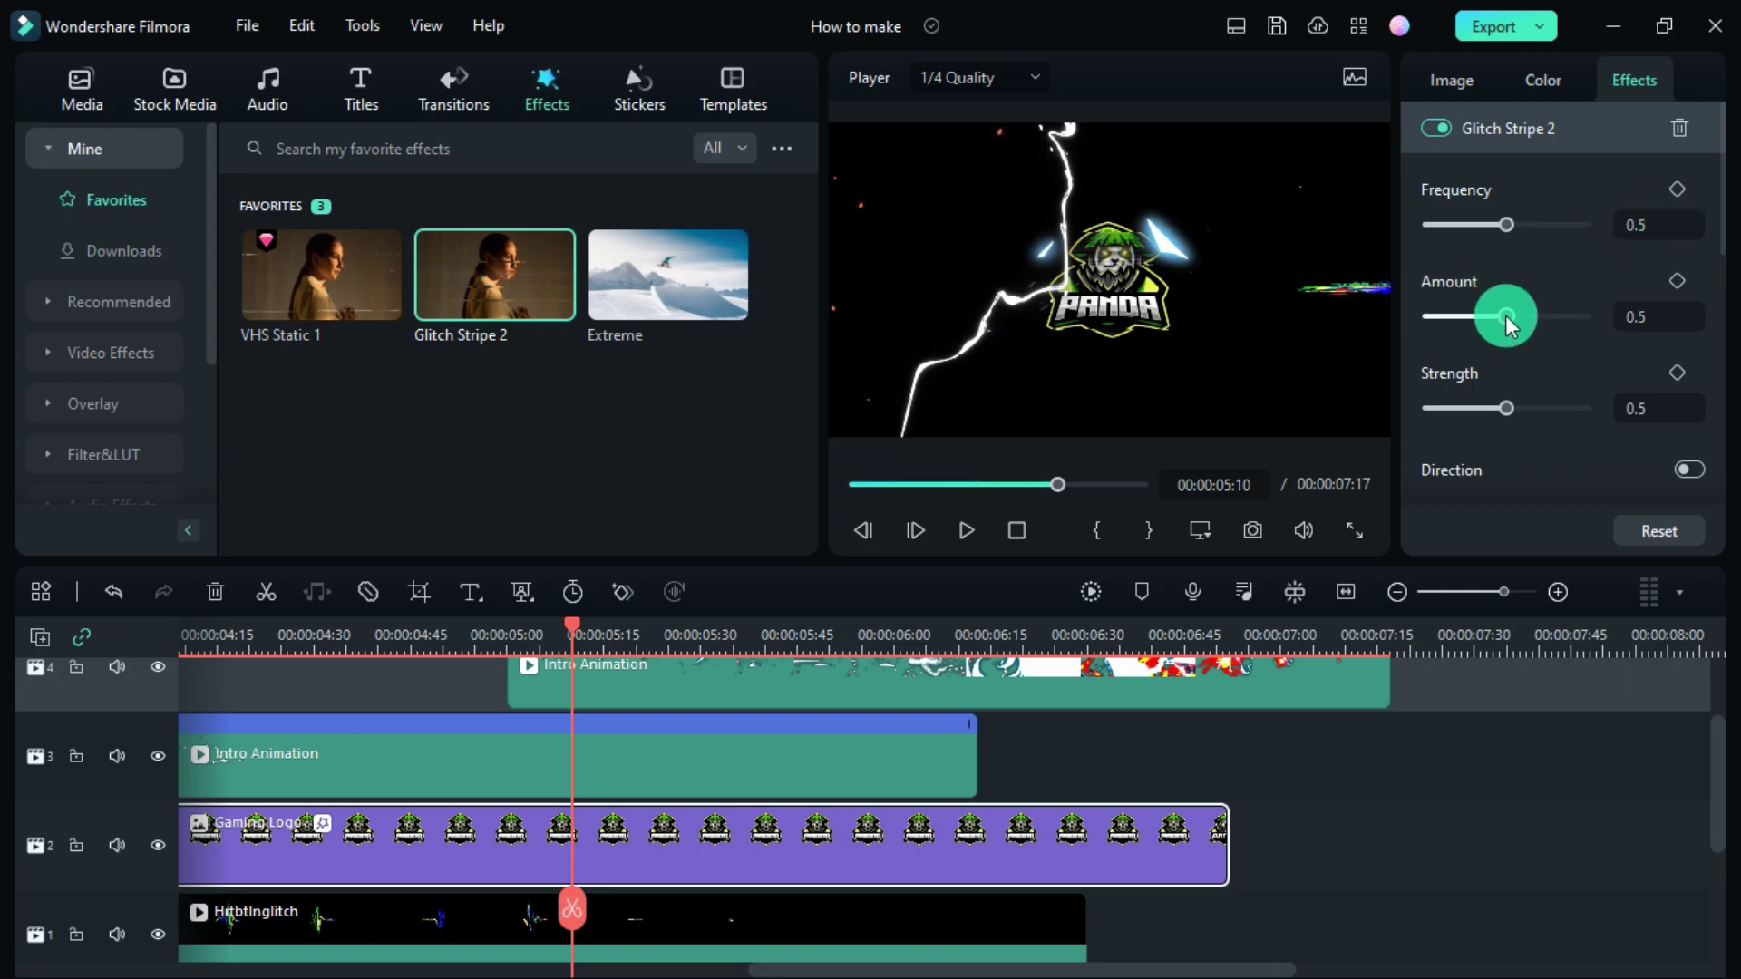
- Set the Glitch Stripe 2 effect's amount to 0.1 and frequency to 0.2, and preview the logo around 00:00:06:06
drag(1506, 314, 1445, 317)
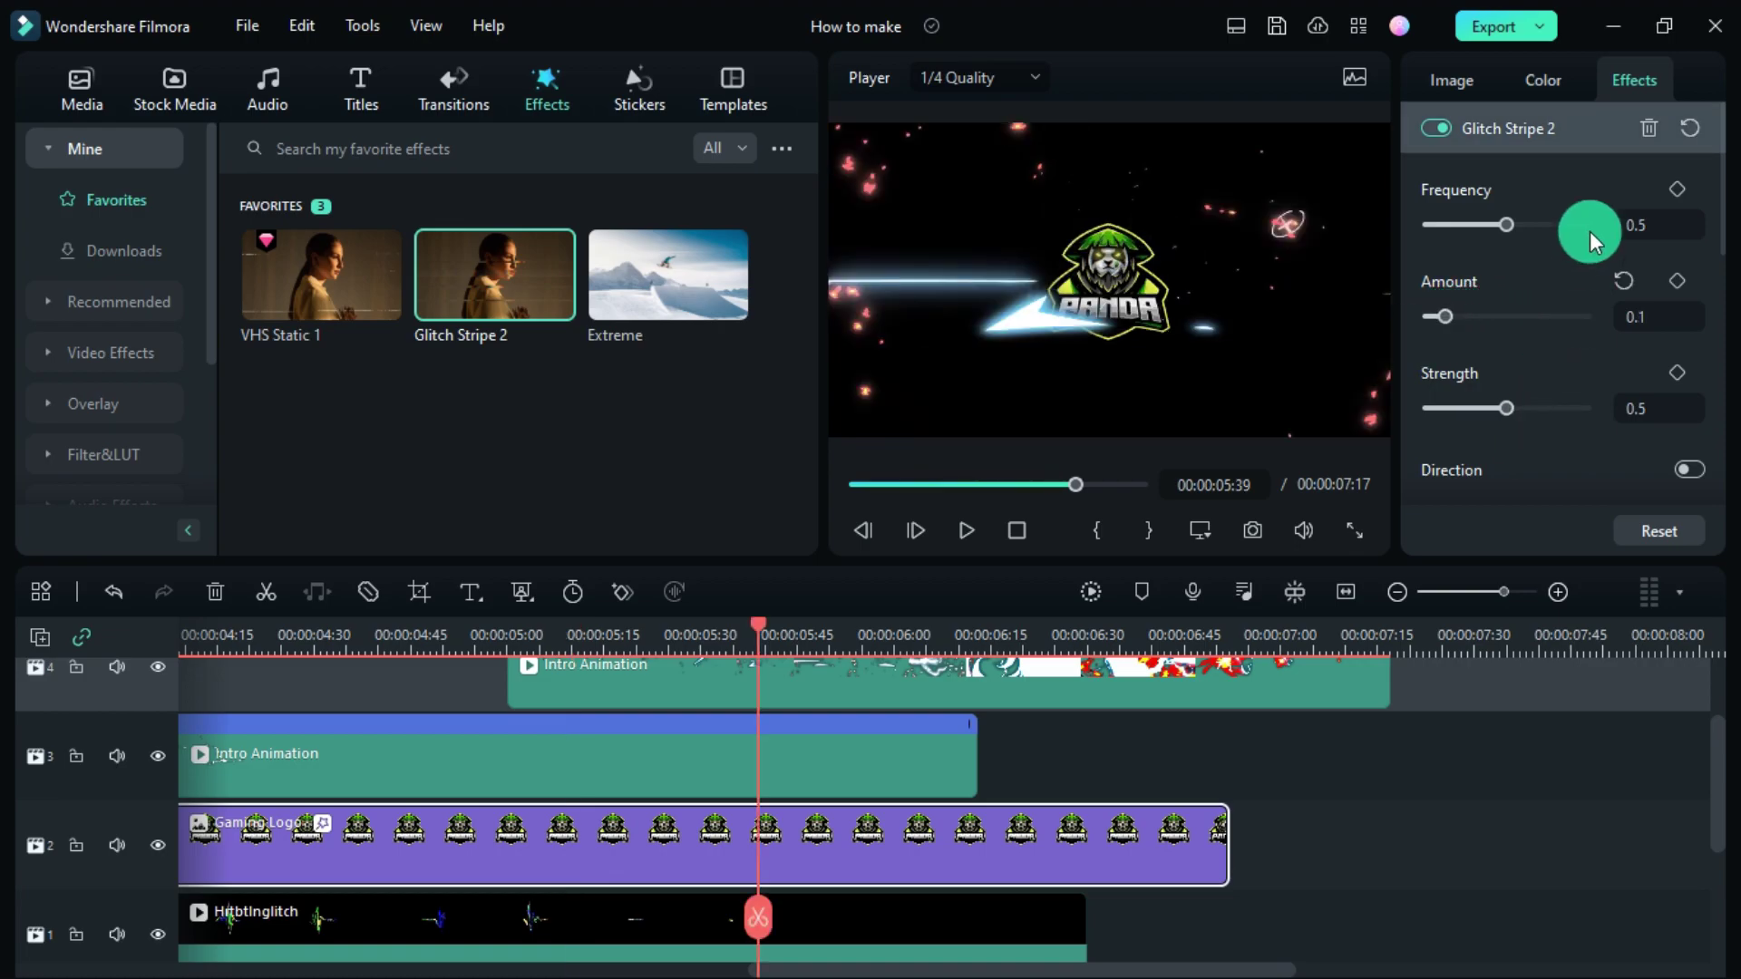
drag(1473, 228, 1460, 225)
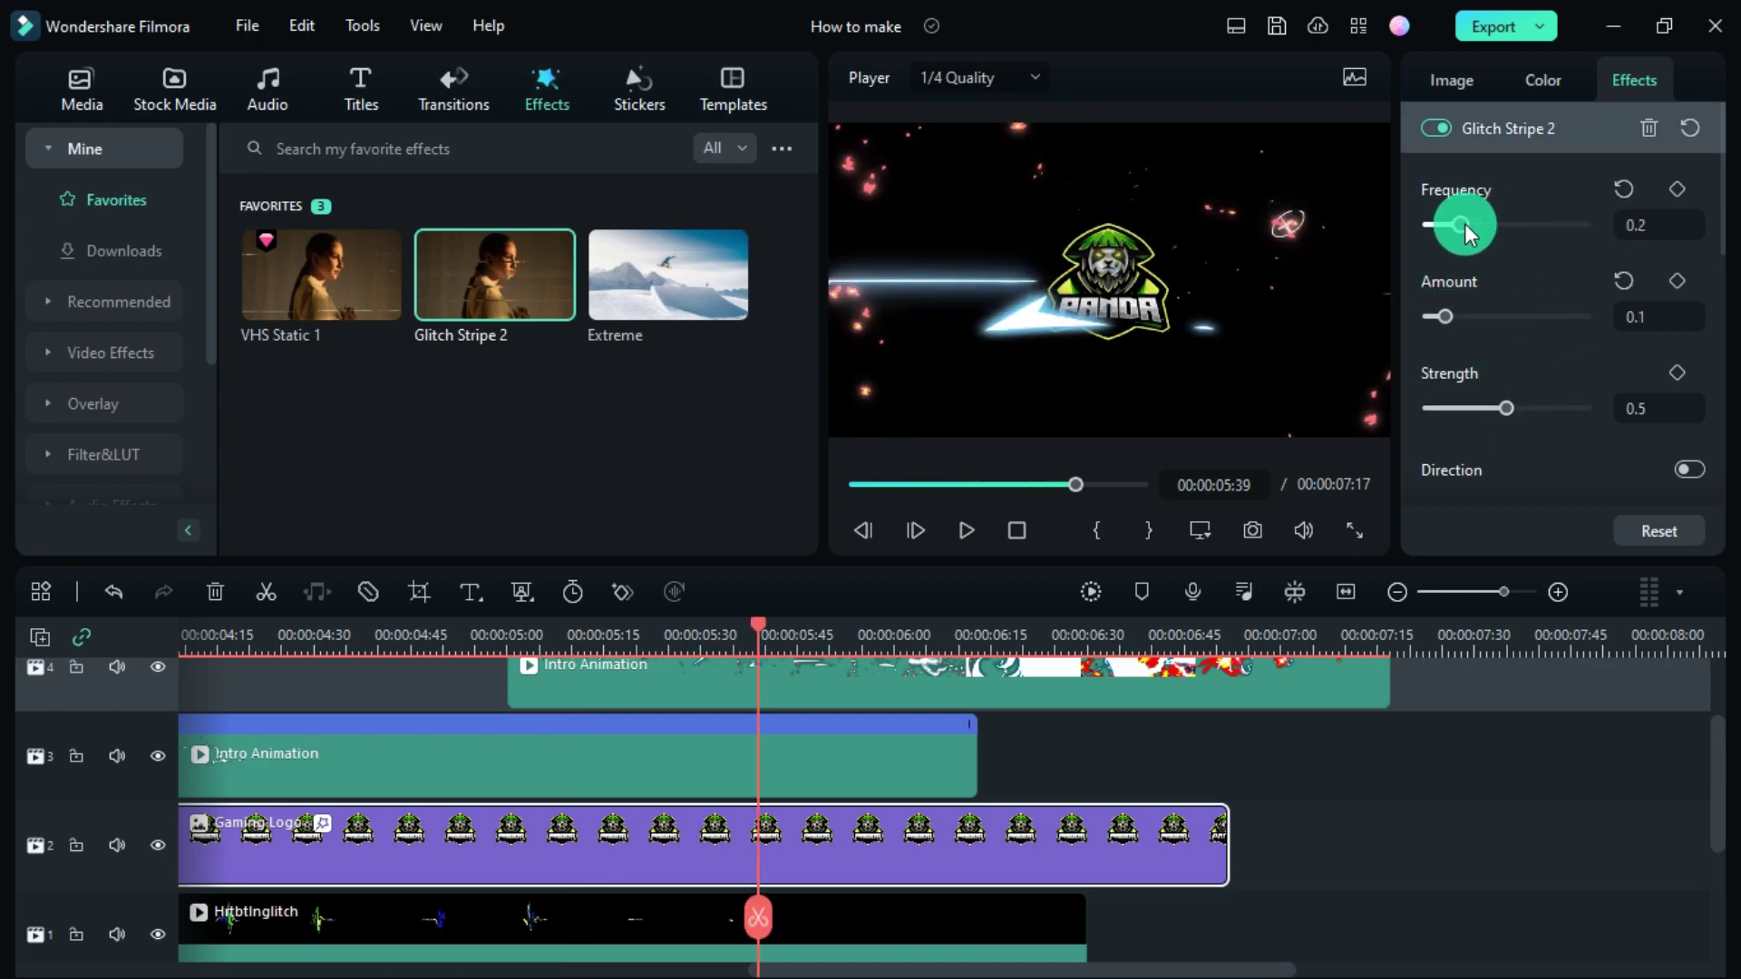
scroll(1508, 439, down, 1)
drag(766, 635, 884, 672)
mouse_move(923, 702)
mouse_down()
mouse_move(963, 730)
mouse_move(934, 733)
mouse_up()
scroll(694, 782, up, 2)
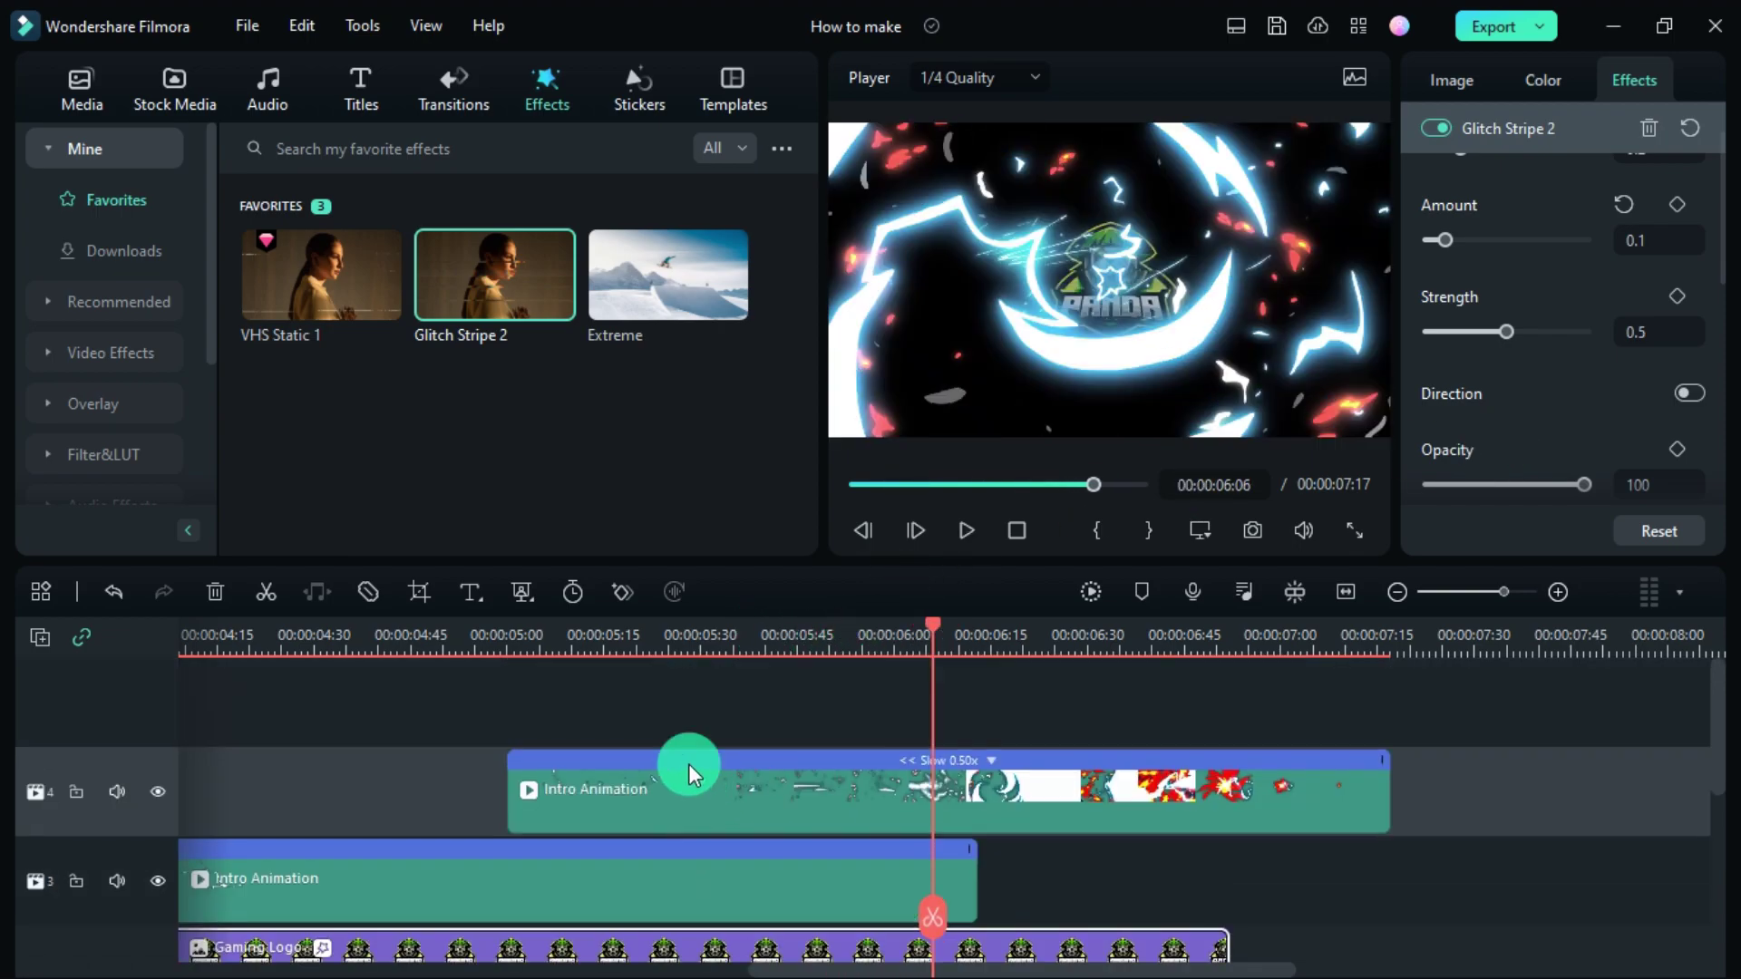
- Place the VHS Static 1 effect on a track above all the clips, spanning the whole intro
drag(299, 279, 45, 710)
drag(325, 690, 329, 693)
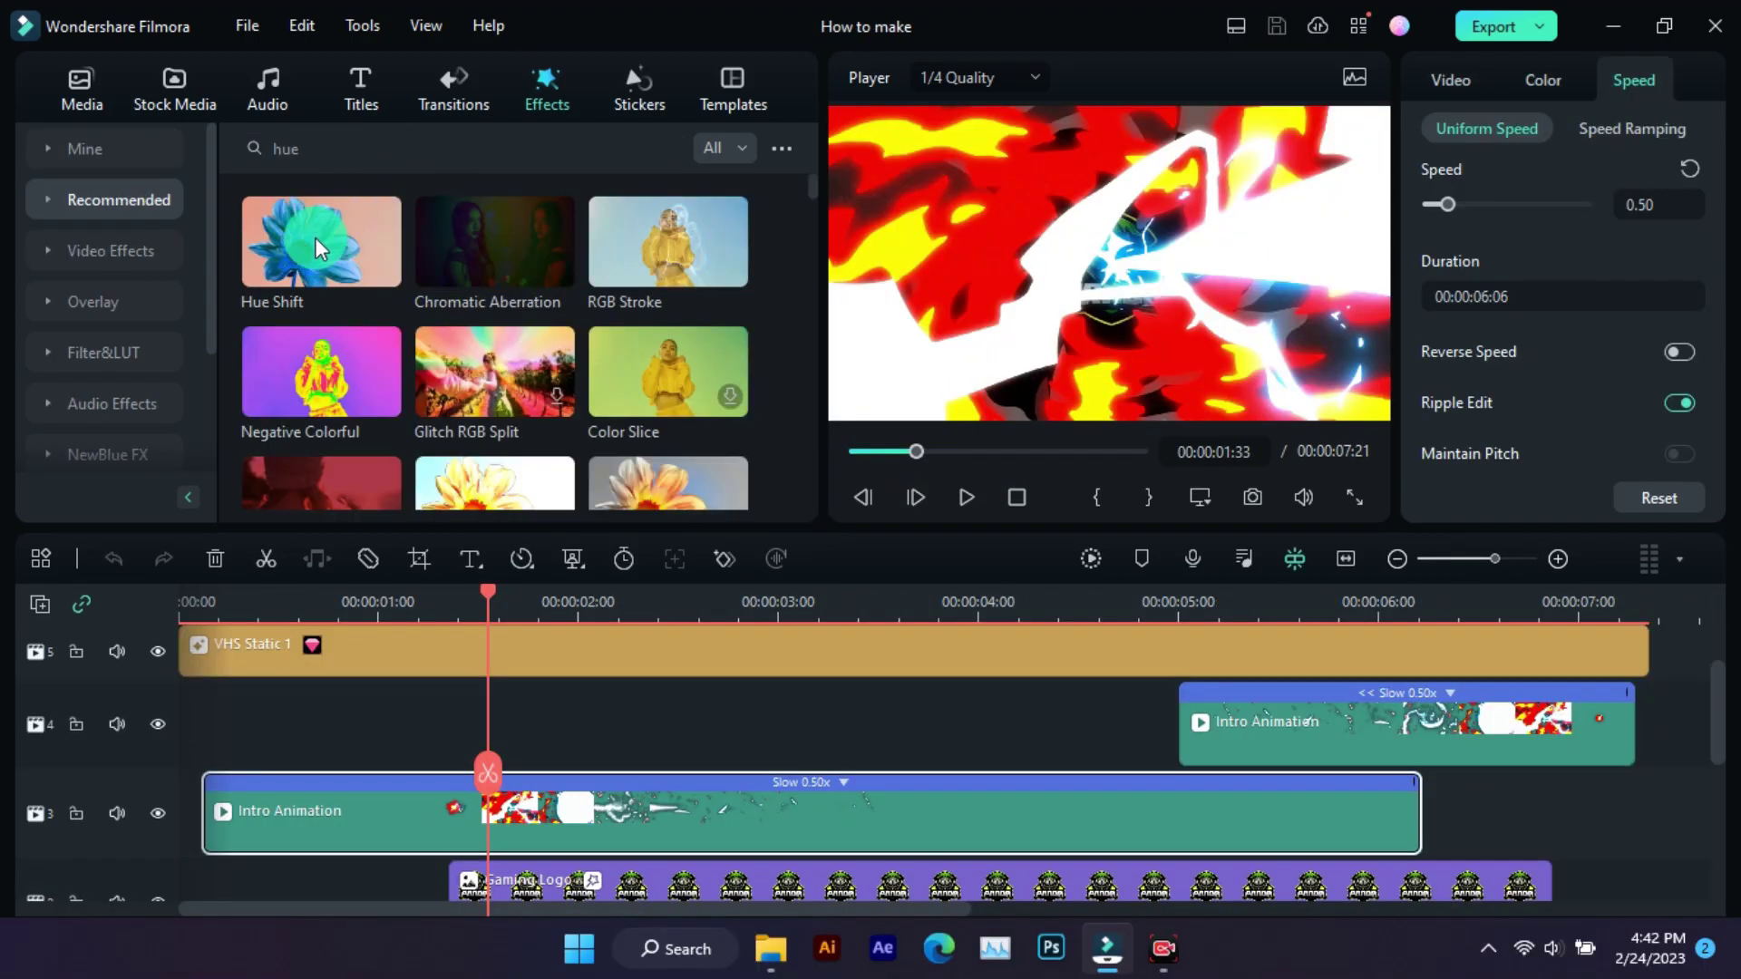
- Apply the Hue Shift effect to the forward Intro Animation clip on track 3 and open its effect settings
drag(313, 234, 562, 800)
click(1707, 78)
click(1661, 83)
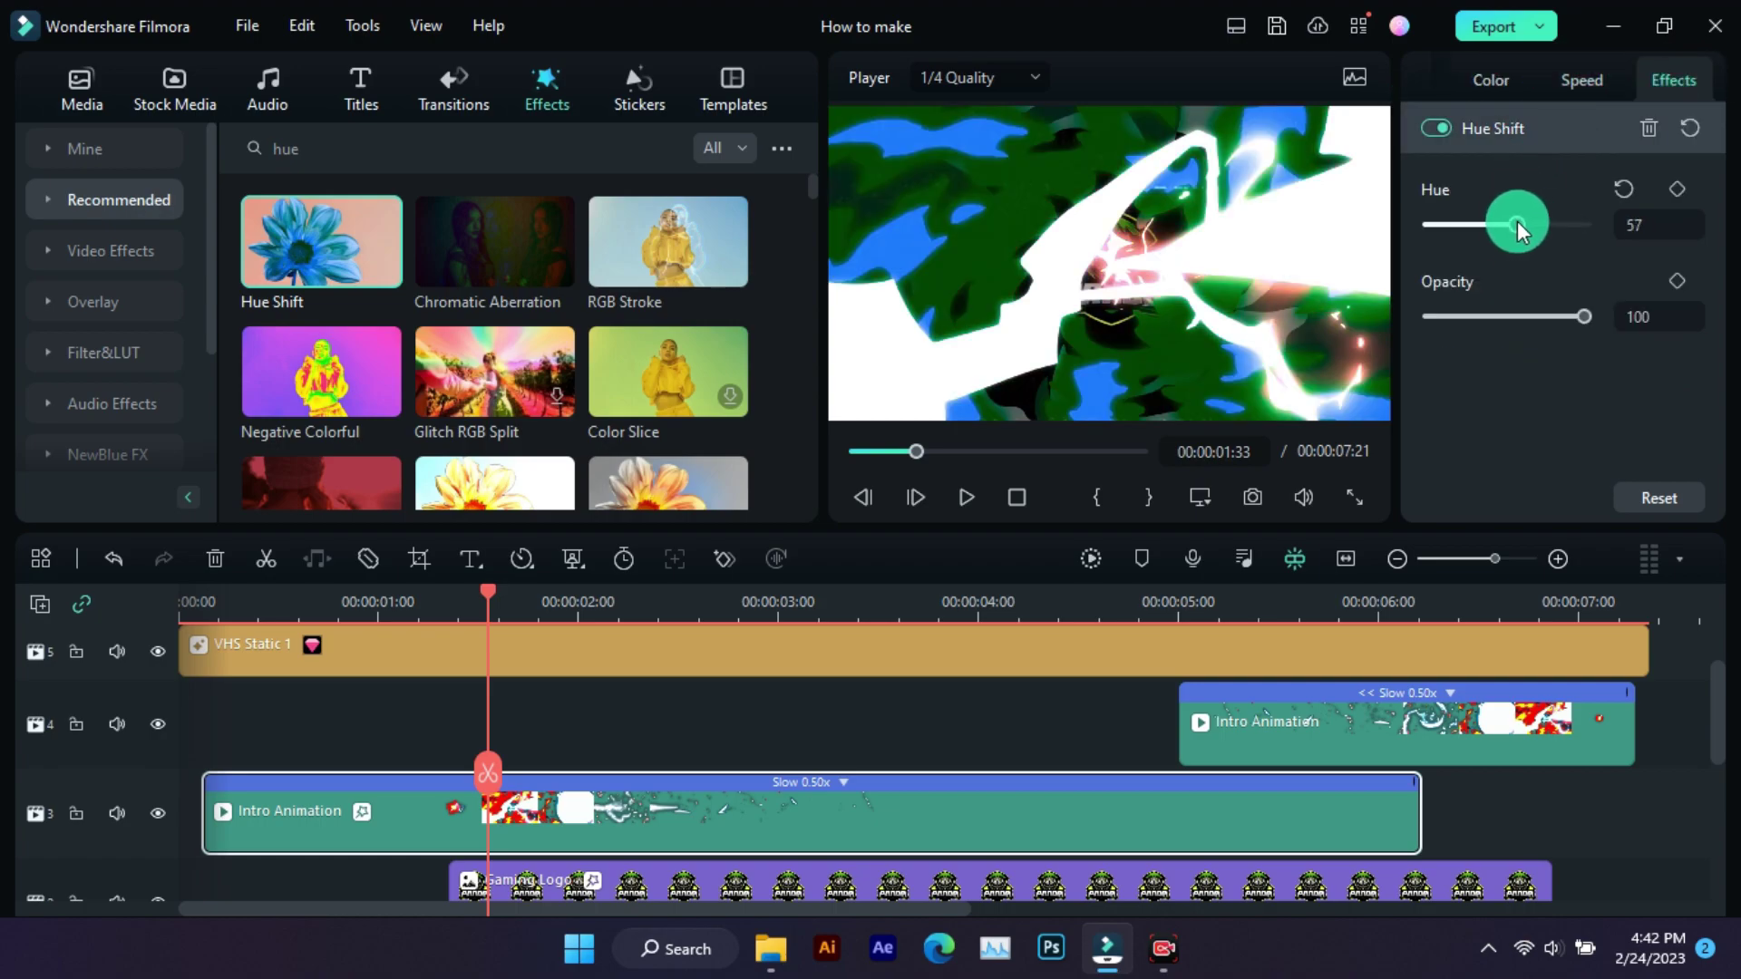